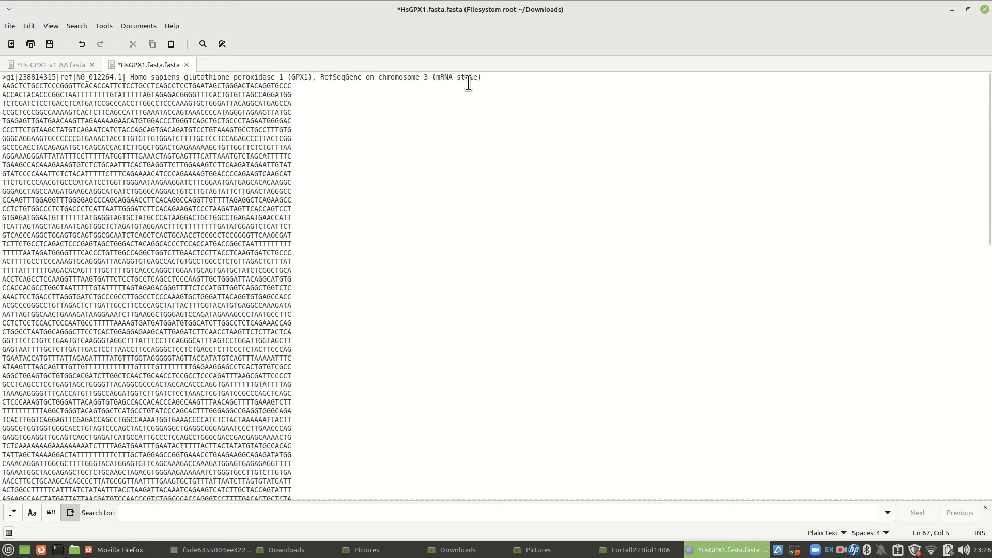
Highlight the '(mRNA style)' note and the word 'chromosome' in the FASTA header line
drag(483, 77, 433, 77)
drag(484, 77, 435, 74)
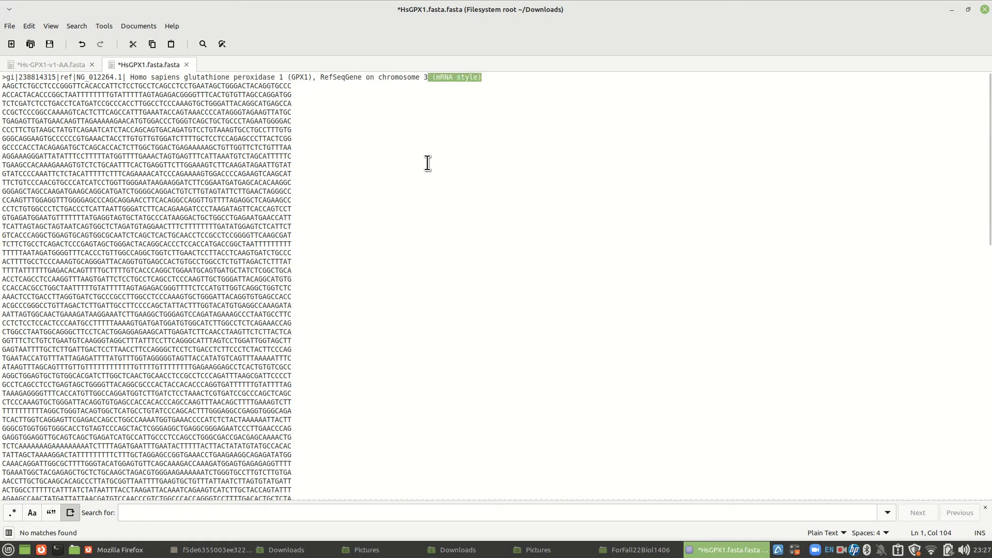
click(345, 142)
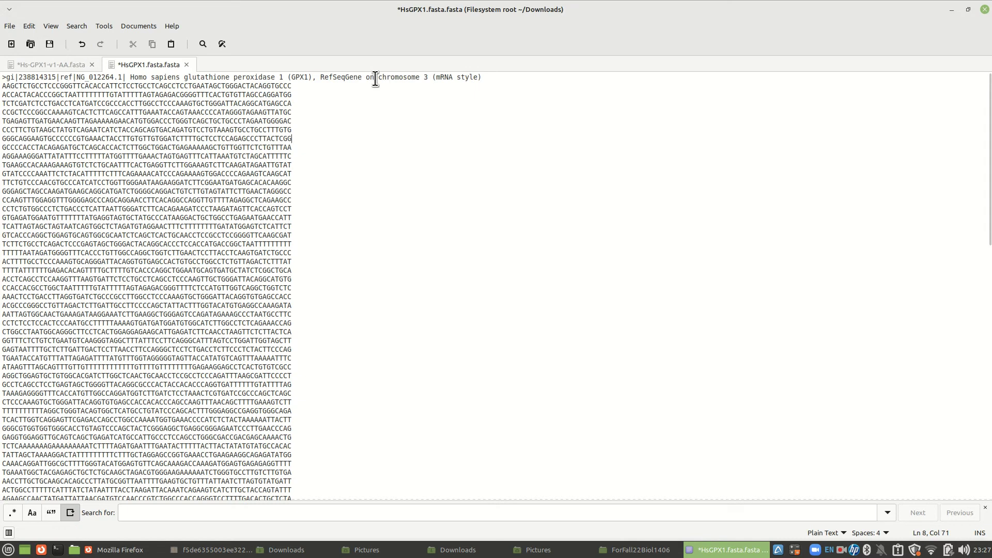
drag(377, 78, 426, 77)
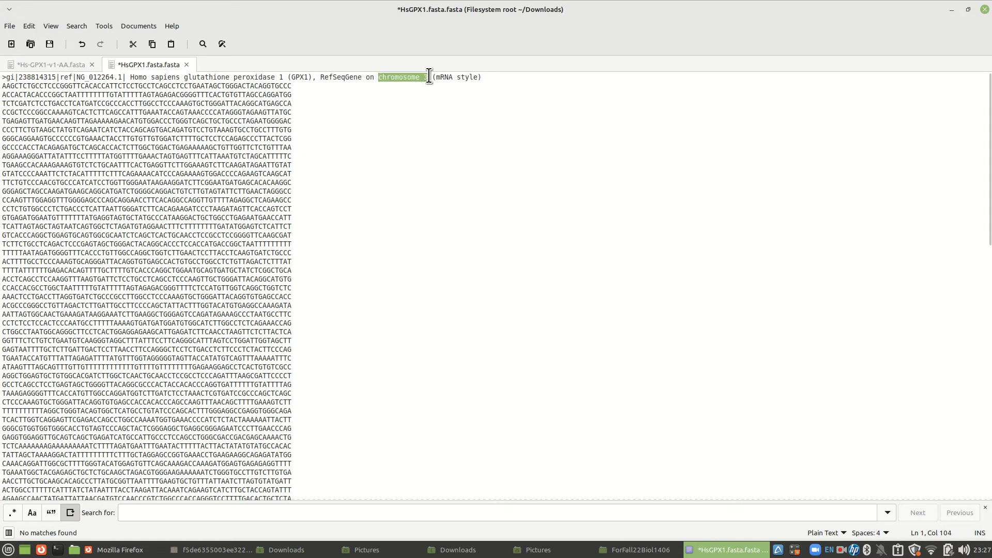
click(389, 103)
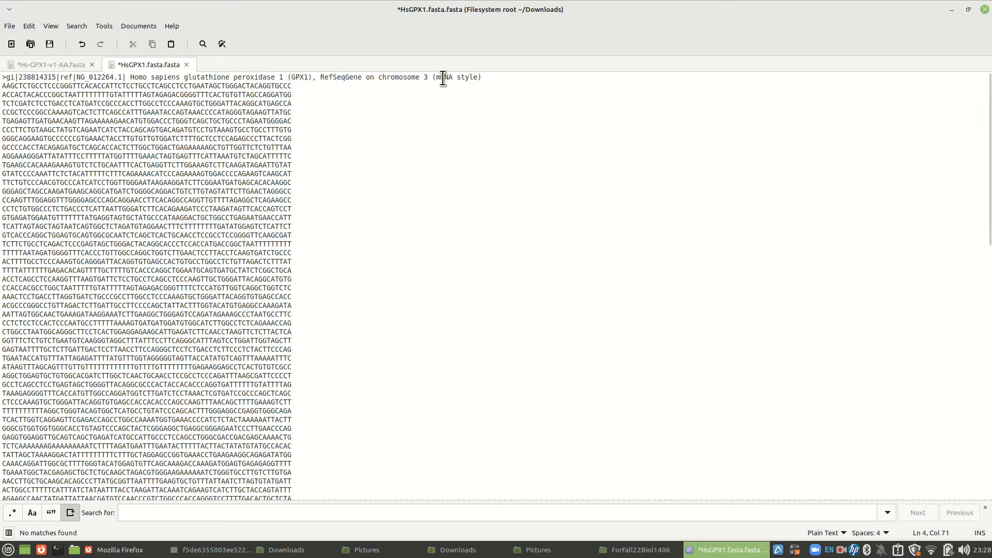
drag(482, 77, 428, 77)
click(315, 125)
Search the sequence for GGGCGG, then change the search term to CCCGCC
text(GGG)
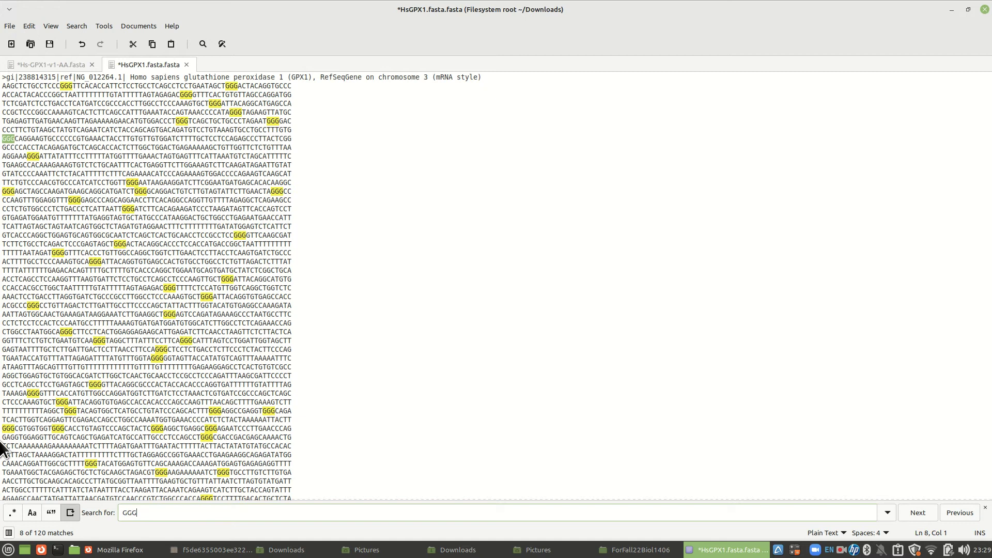
text(CGG)
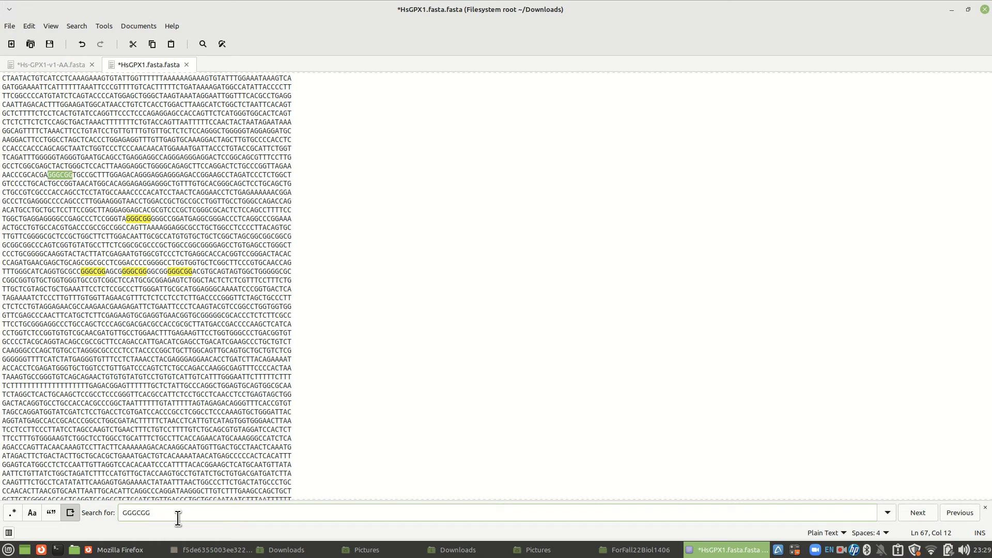
key(BackSpace)
key(BackSpace)
key(BackSpace)
key(BackSpace)
key(BackSpace)
key(BackSpace)
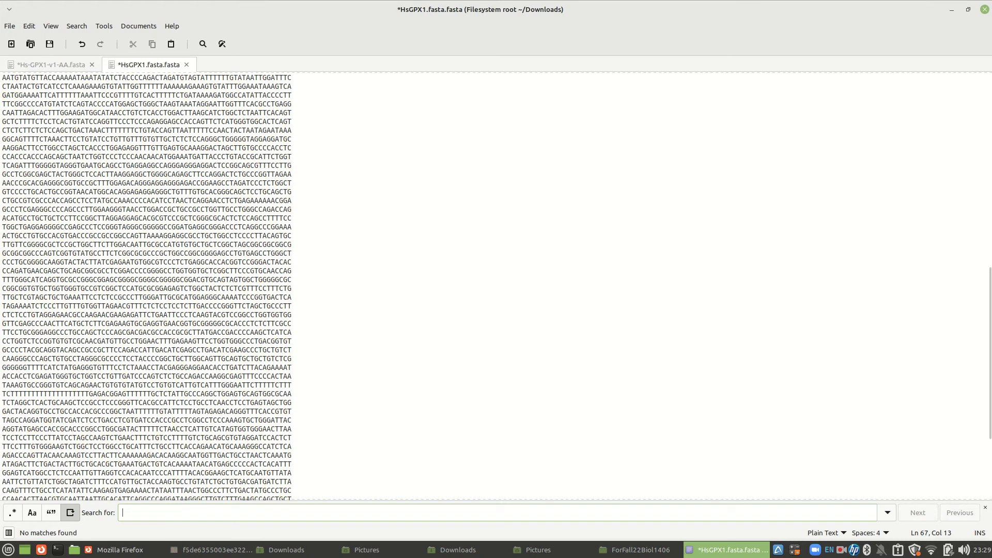
text(CCCGCC)
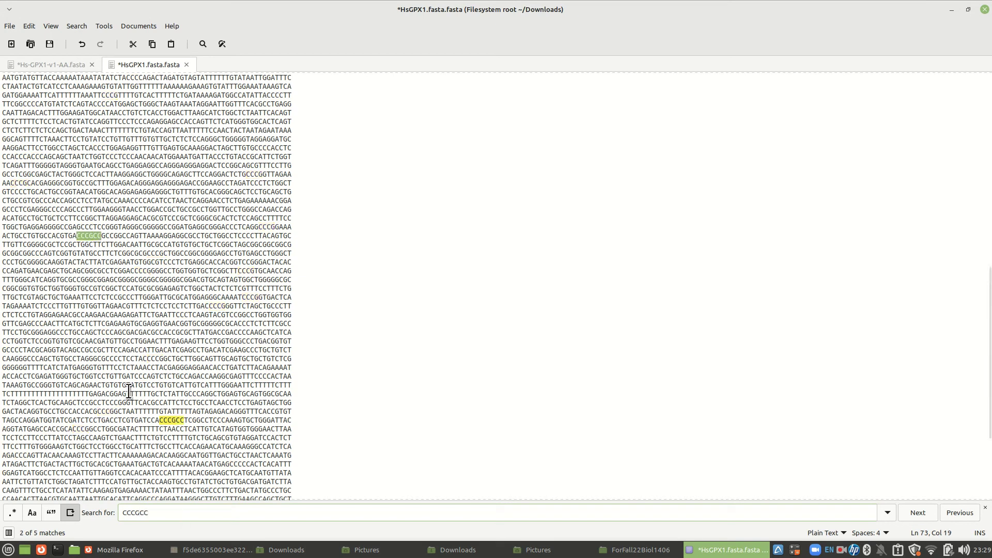
scroll(157, 408, up, 5)
scroll(157, 408, down, 5)
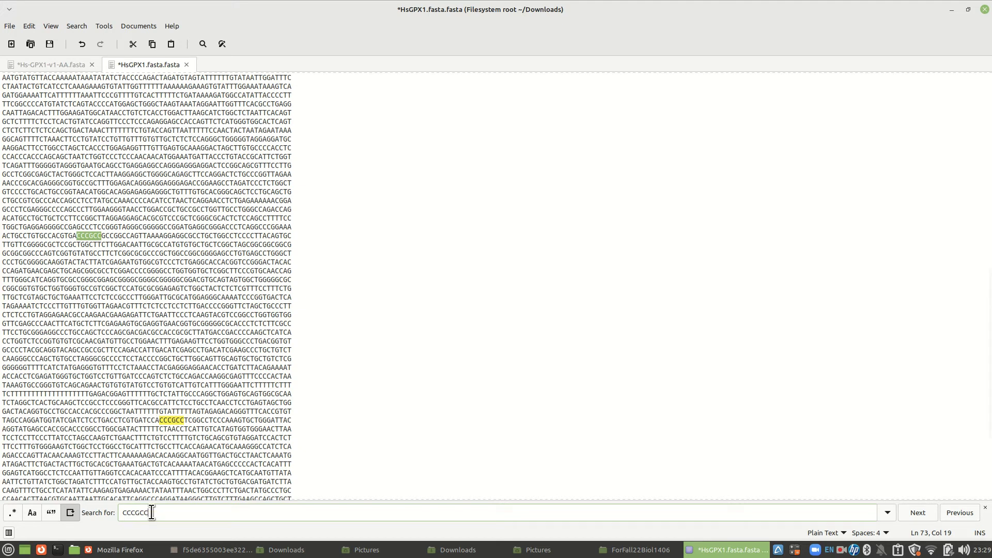
Step through the CCCGCC matches in the sequence, including those on lines 94 and 107
click(75, 236)
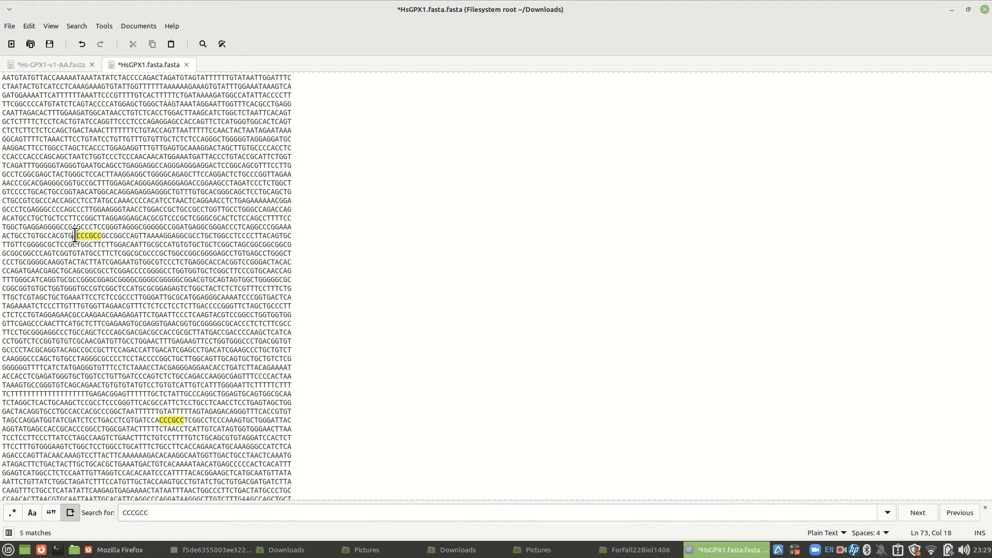
click(155, 421)
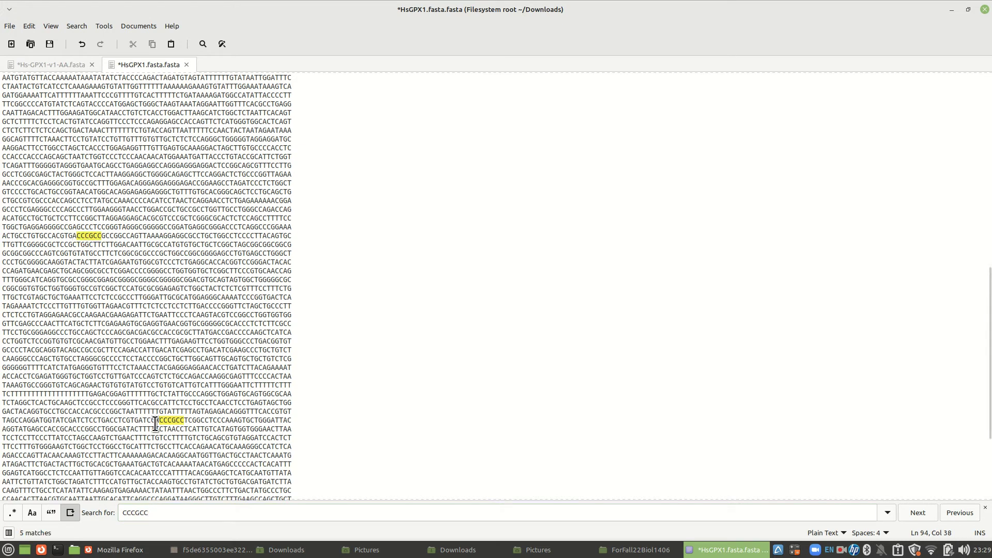
scroll(119, 357, up, 10)
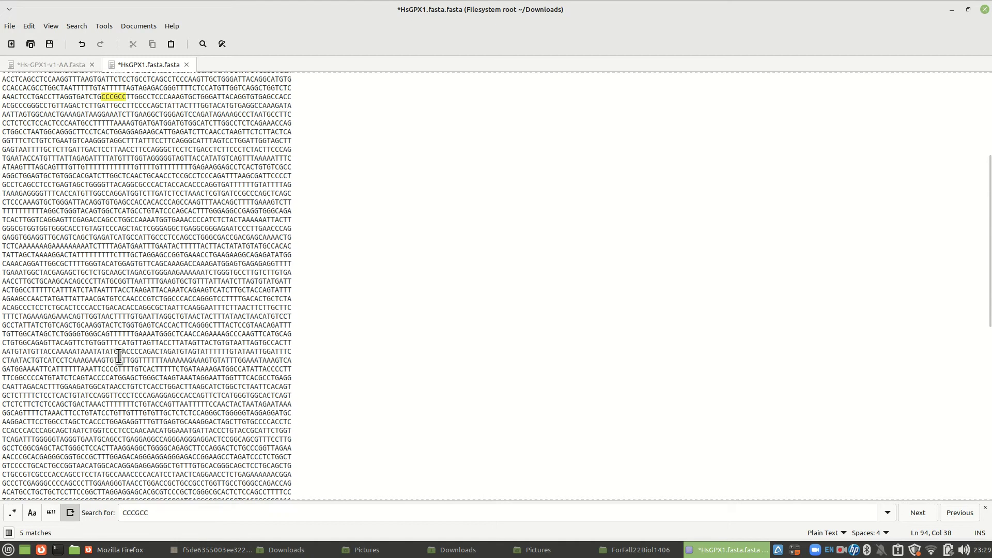
click(102, 97)
scroll(107, 338, down, 7)
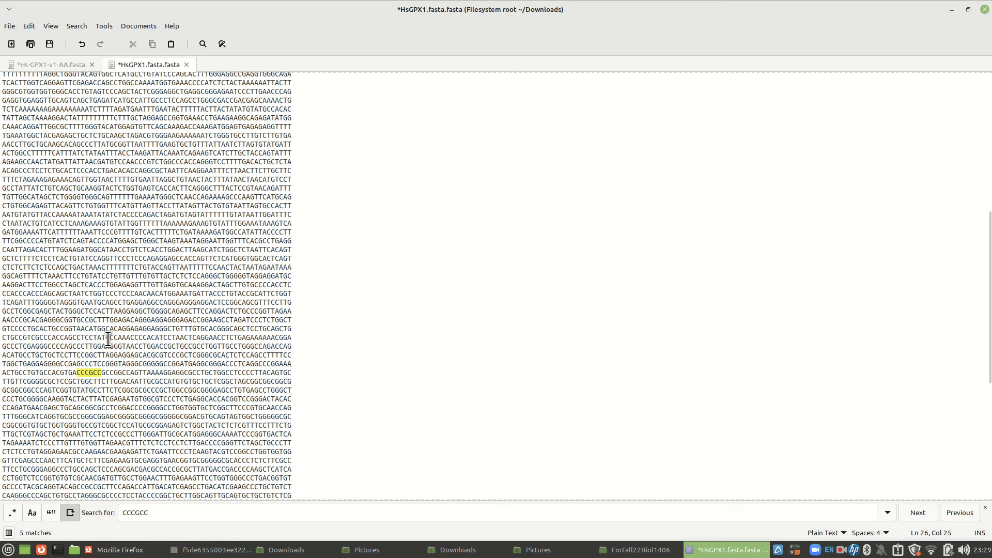
scroll(108, 339, down, 5)
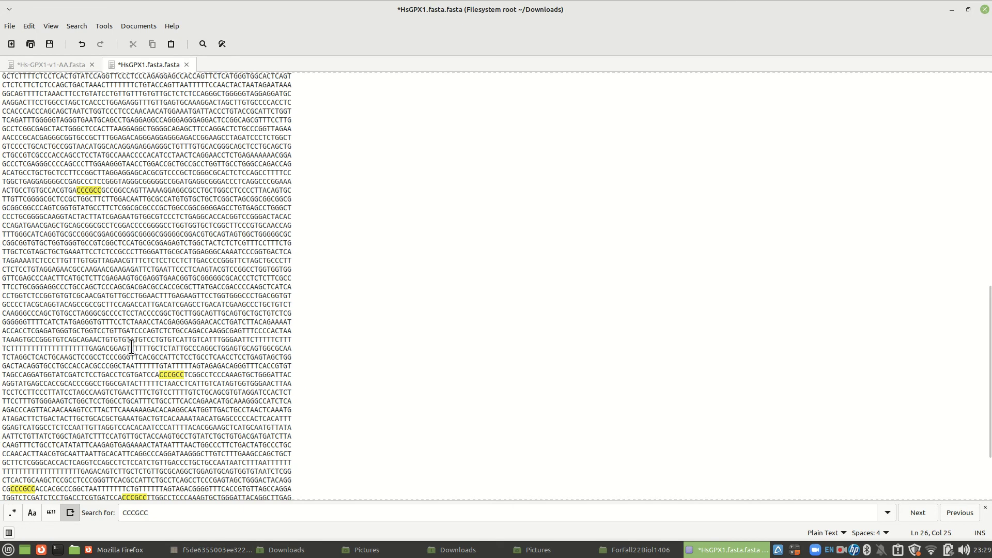
click(157, 375)
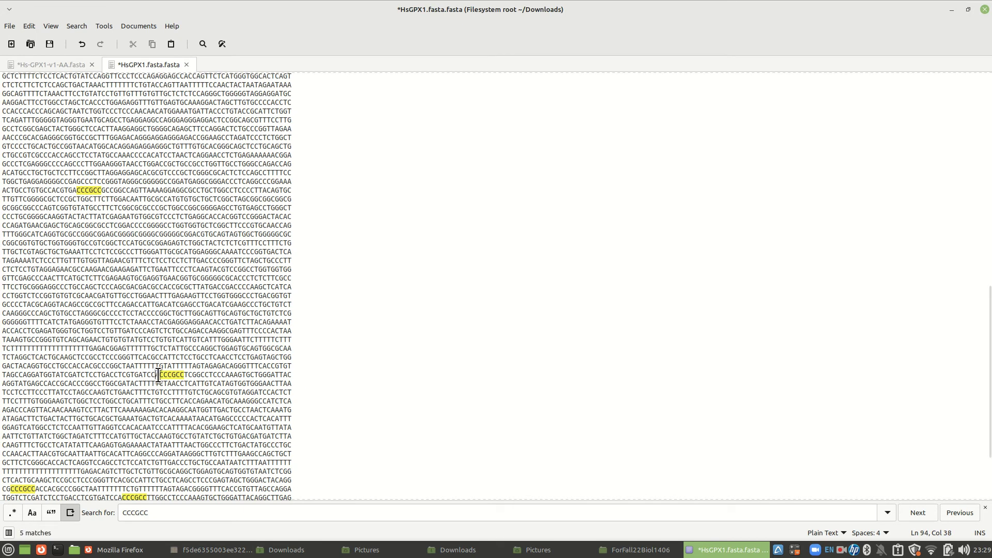
scroll(147, 373, down, 4)
click(10, 391)
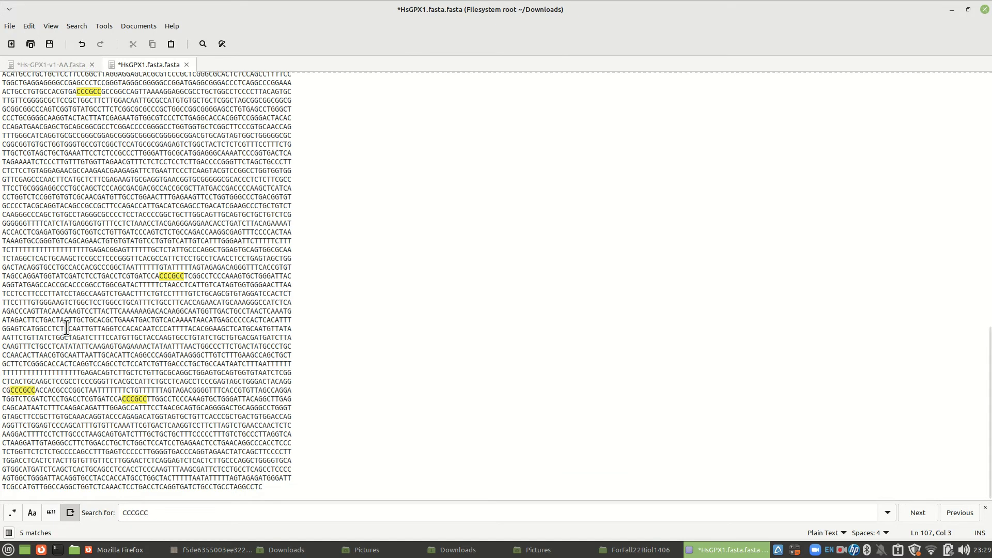
Return to the line-94 CCCGCC match, then clear the CCCGCC search term
click(159, 277)
scroll(66, 261, up, 2)
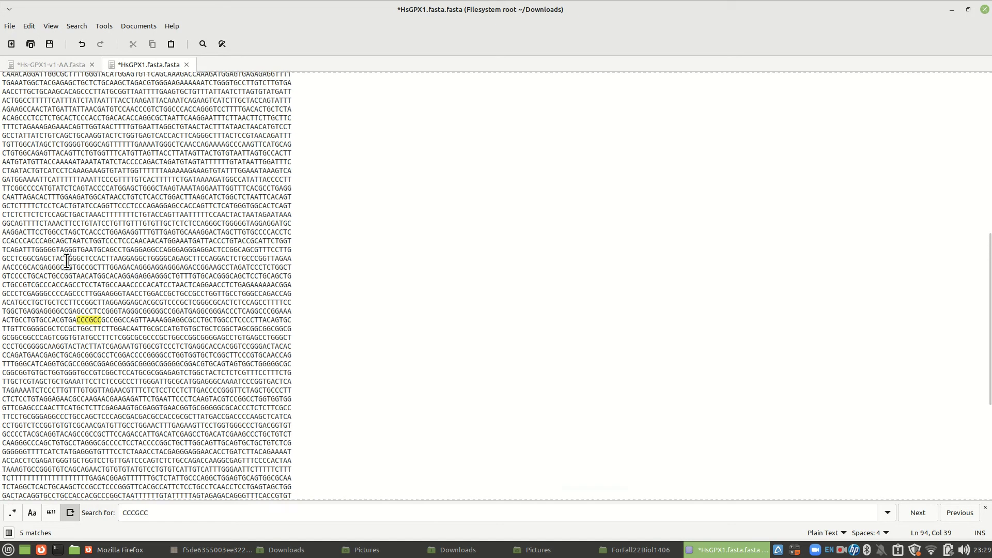
scroll(67, 261, up, 2)
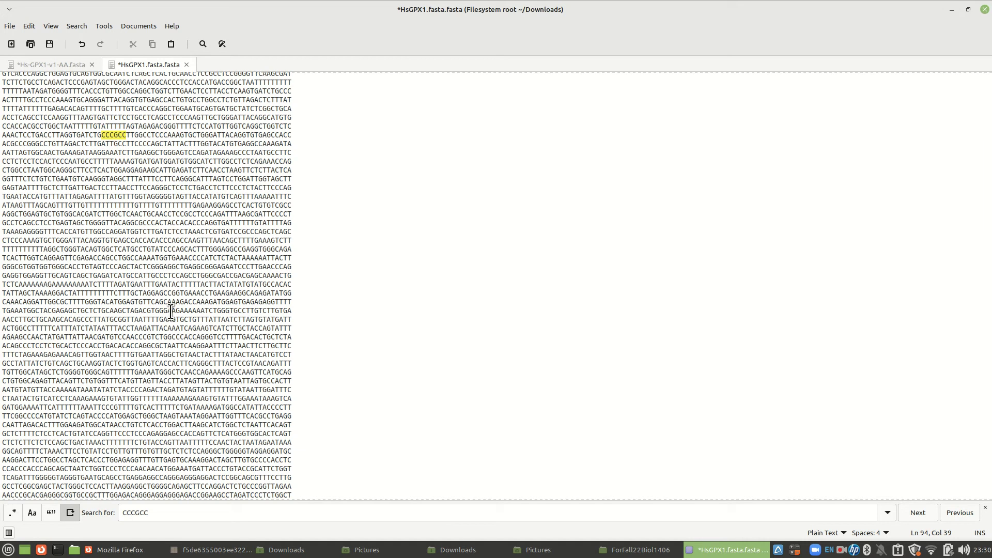
scroll(171, 311, down, 1)
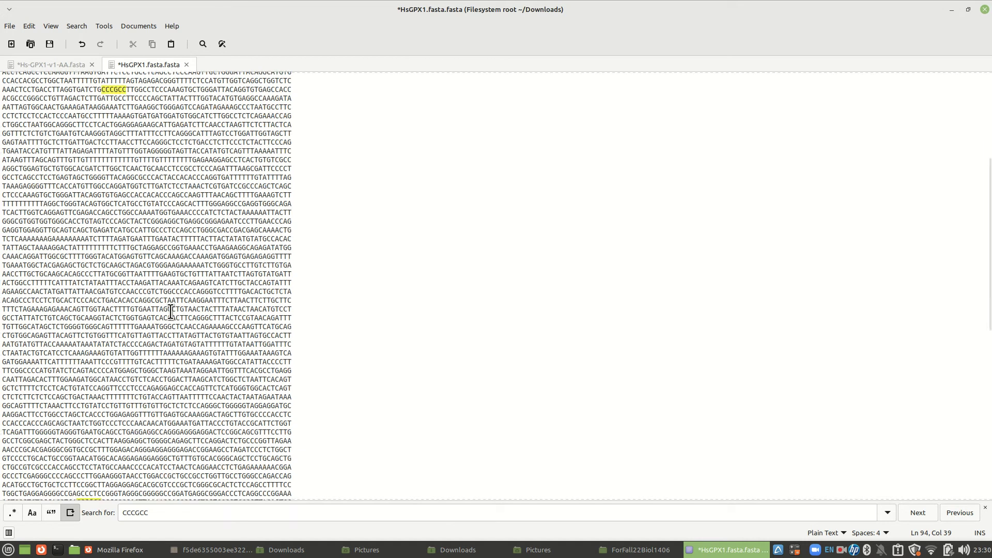
scroll(171, 312, up, 2)
scroll(171, 311, up, 3)
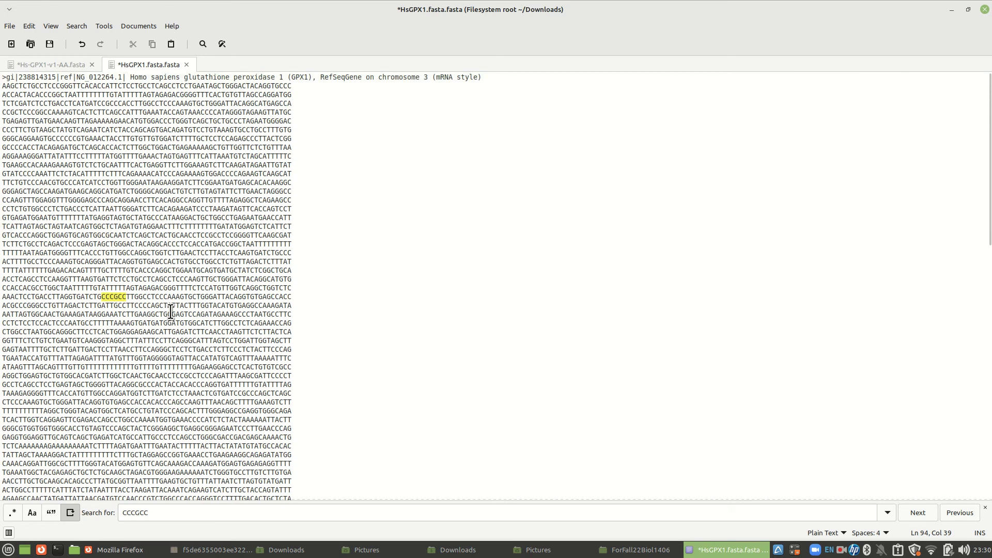
click(383, 228)
key(BackSpace)
key(BackSpace)
key(BackSpace)
key(BackSpace)
key(BackSpace)
key(BackSpace)
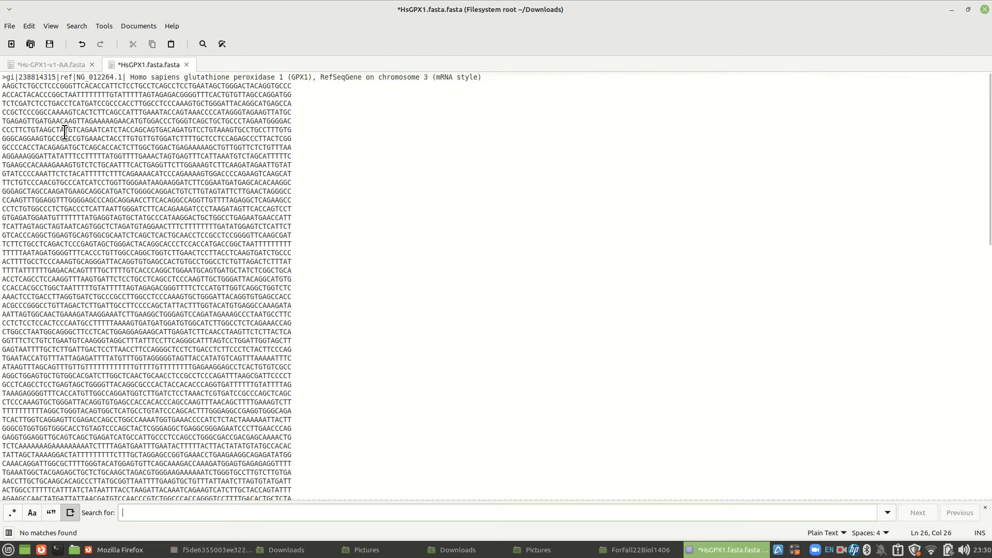
Copy all DNA sequence lines below the header and minimize Xed
click(3, 87)
drag(3, 87, 295, 504)
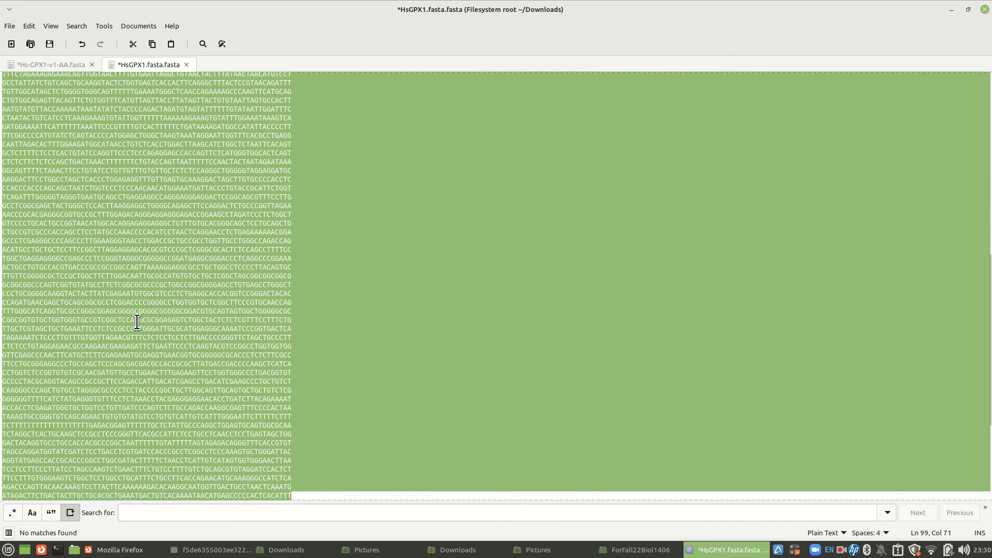
right_click(135, 310)
click(170, 361)
click(952, 9)
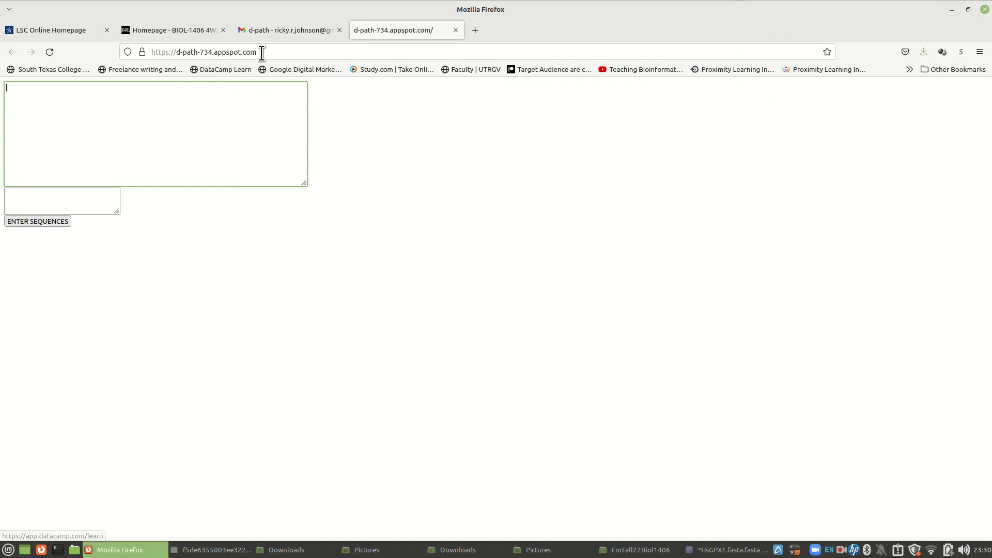
Paste the GPX1 sequence into the large box and enter CCCGCC as the search motif
right_click(9, 89)
click(40, 147)
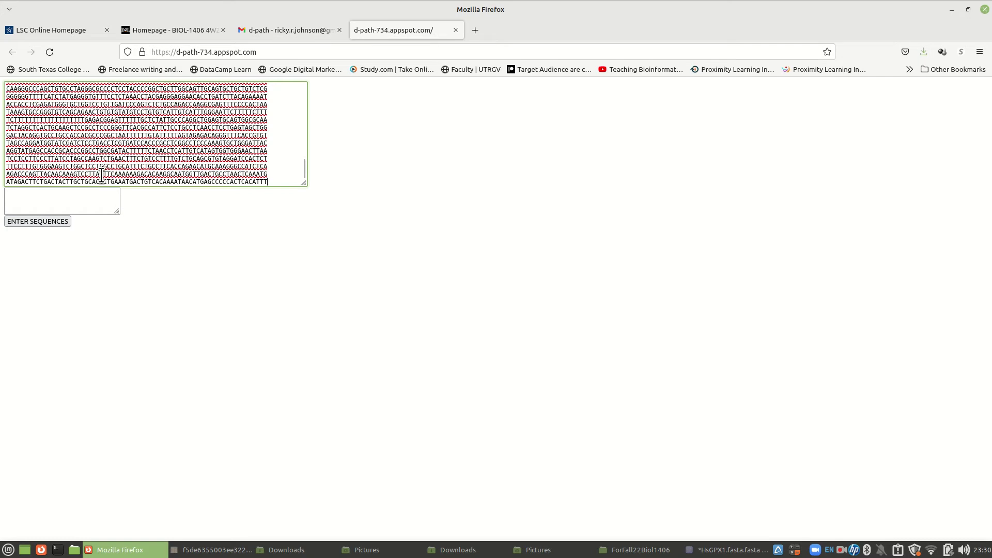
click(18, 196)
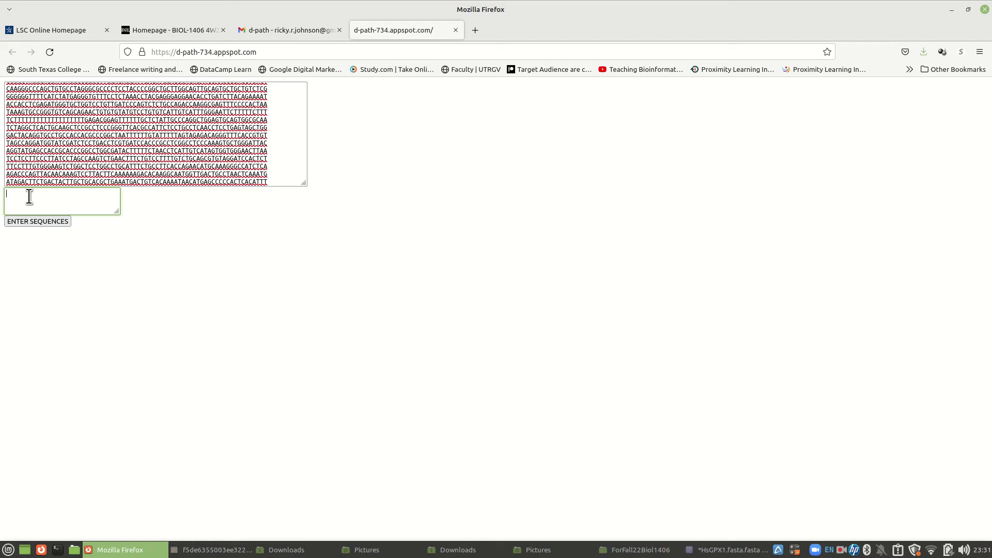
text(cccGCC)
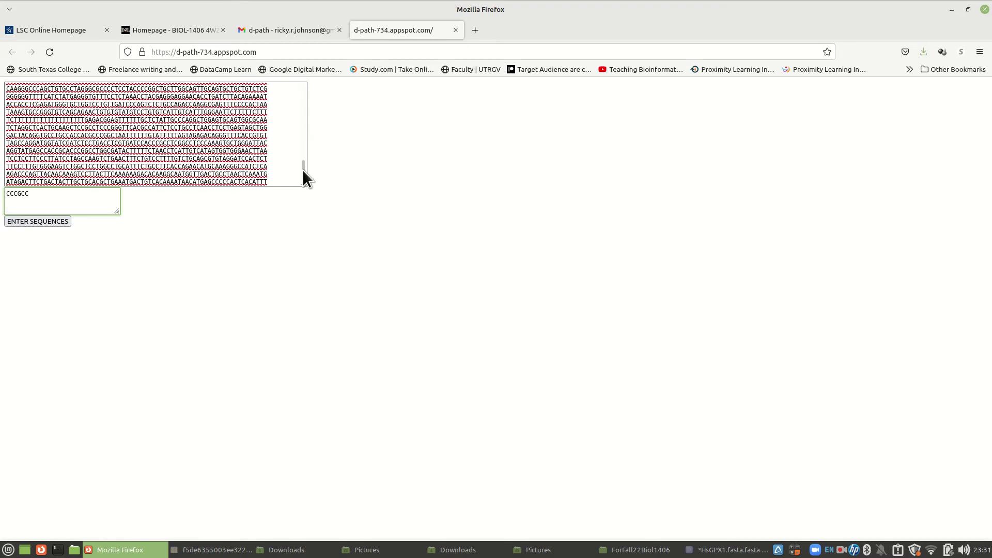
drag(302, 169, 309, 193)
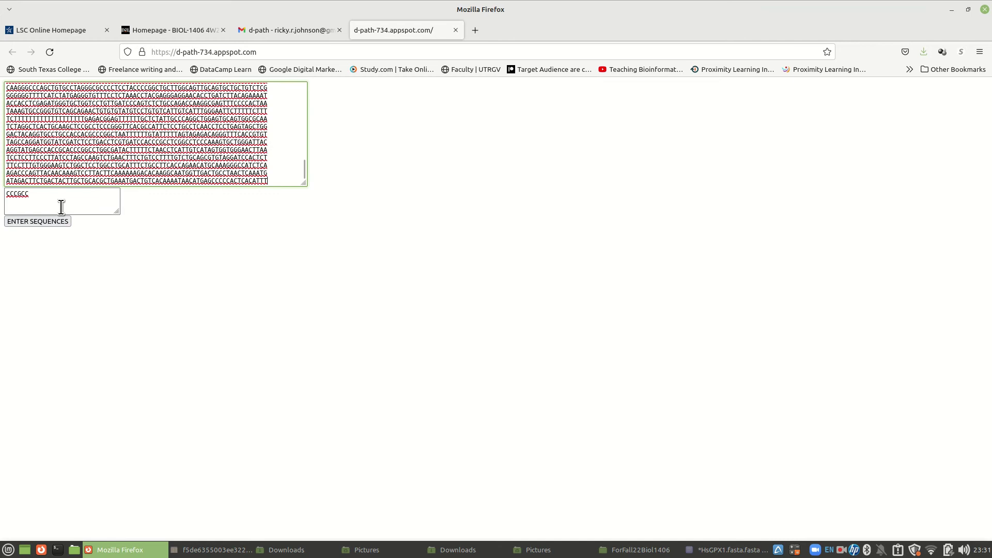
click(28, 222)
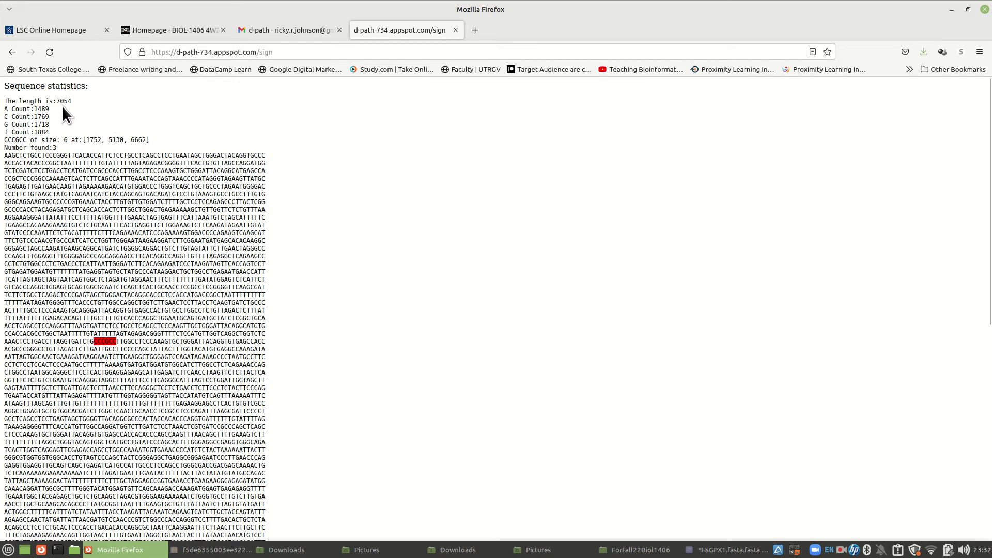
scroll(148, 243, down, 10)
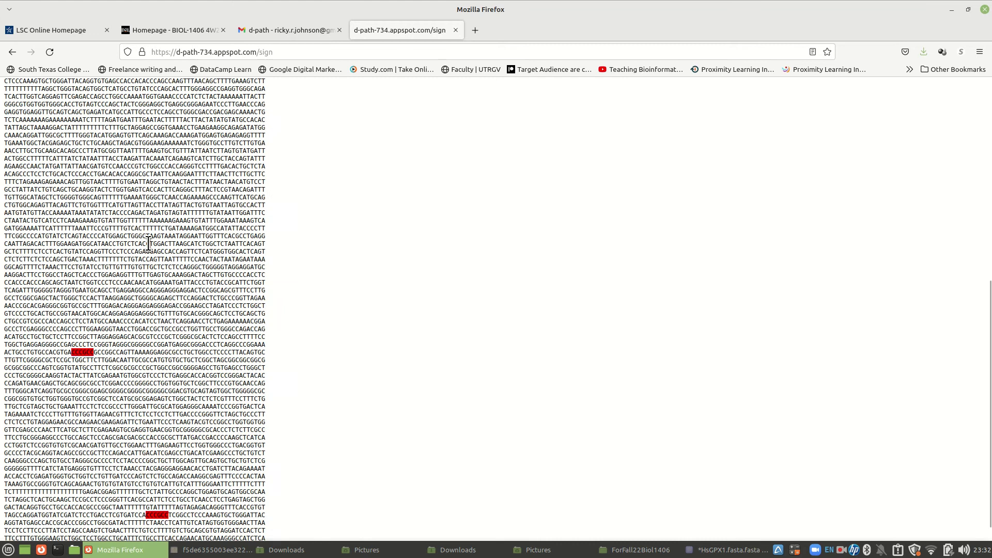
scroll(147, 243, up, 10)
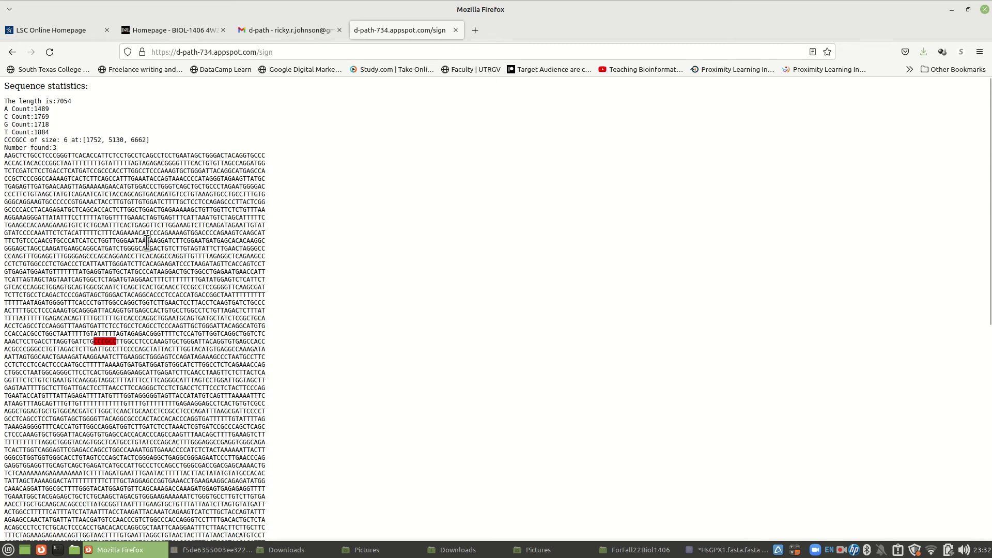
scroll(139, 242, down, 2)
scroll(139, 242, up, 2)
scroll(106, 350, down, 8)
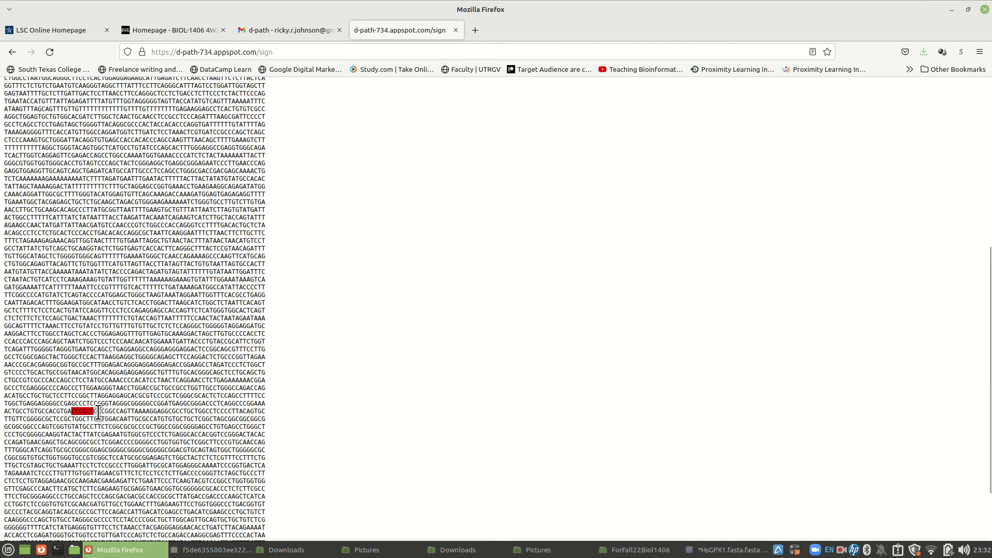
scroll(98, 413, up, 8)
scroll(98, 413, down, 10)
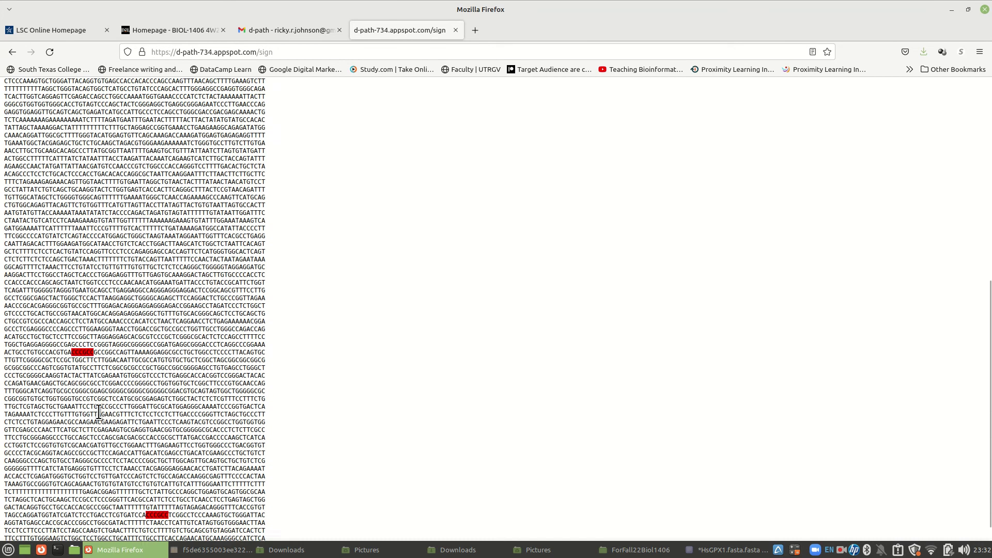
scroll(155, 495, up, 10)
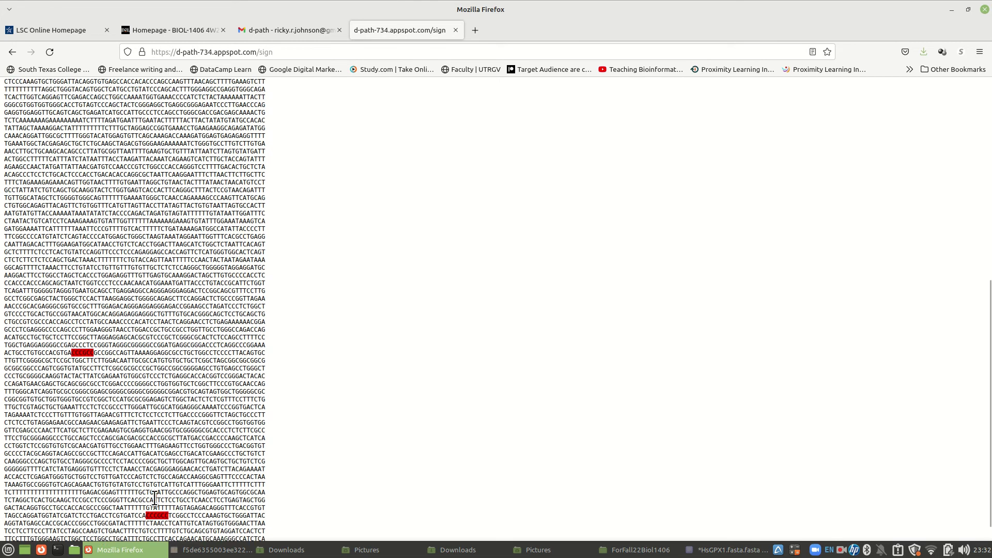
scroll(154, 497, down, 3)
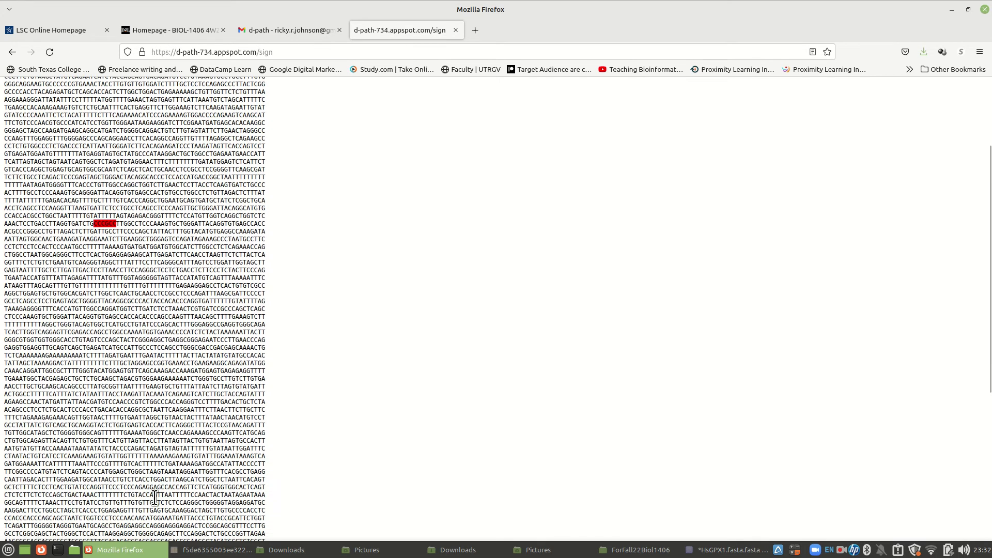
scroll(154, 497, up, 3)
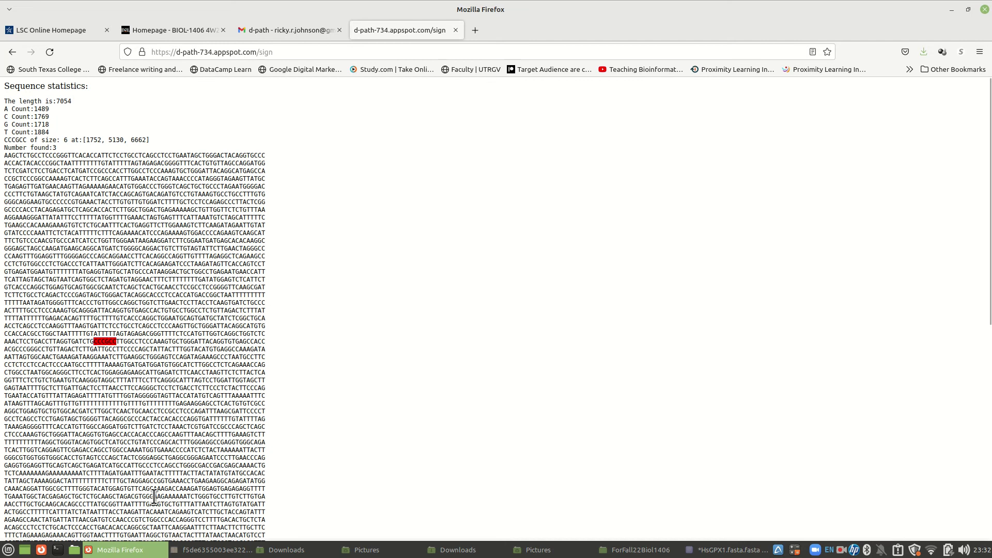
scroll(154, 495, down, 10)
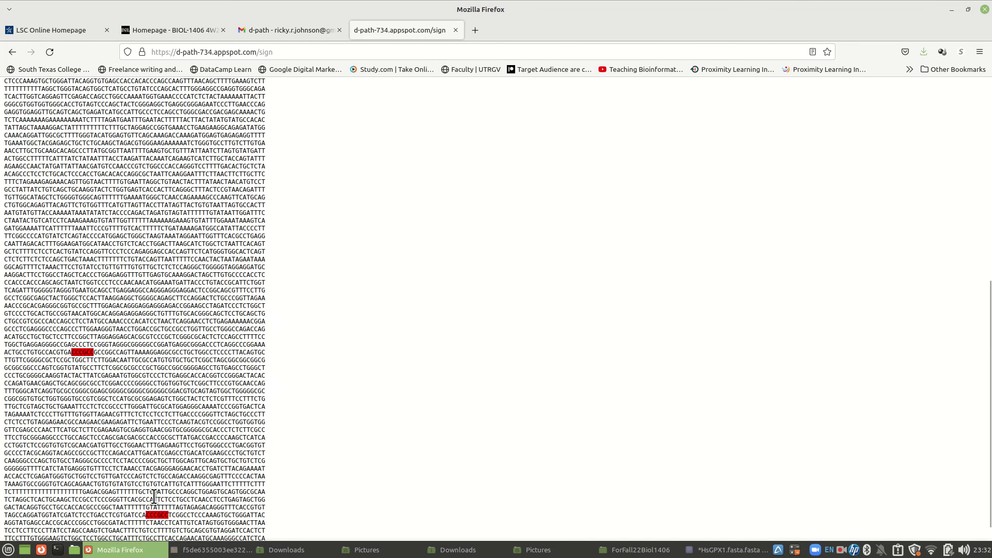
scroll(154, 496, up, 3)
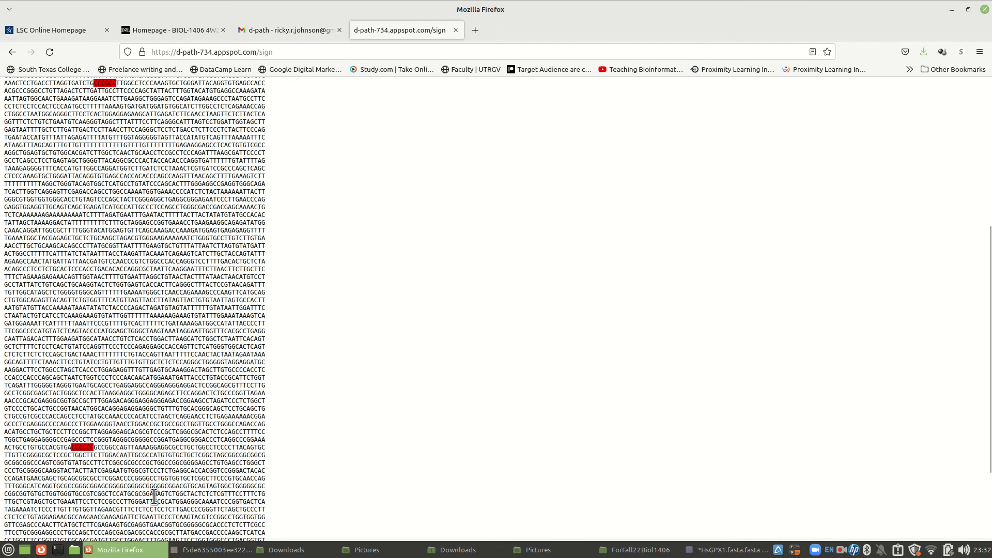
scroll(124, 425, up, 7)
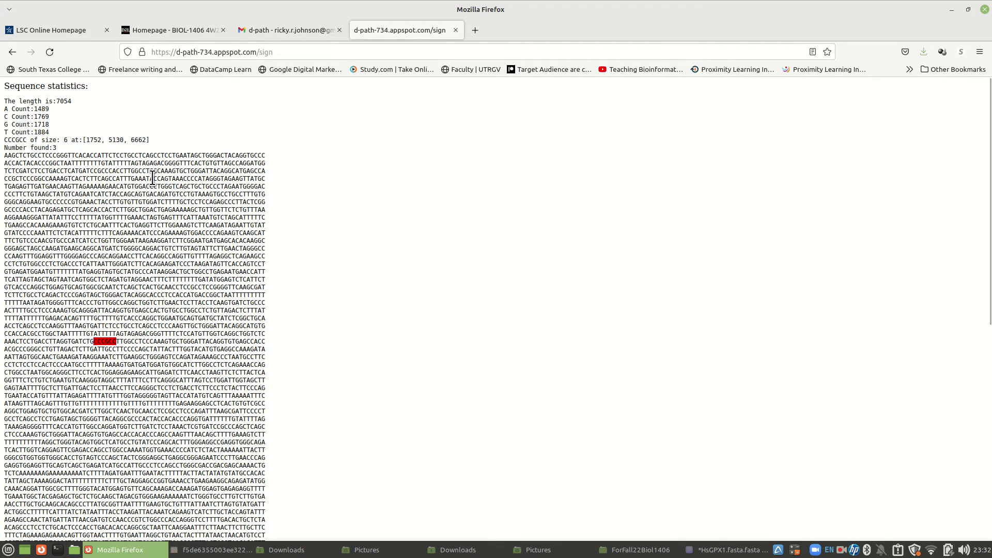
scroll(141, 351, down, 12)
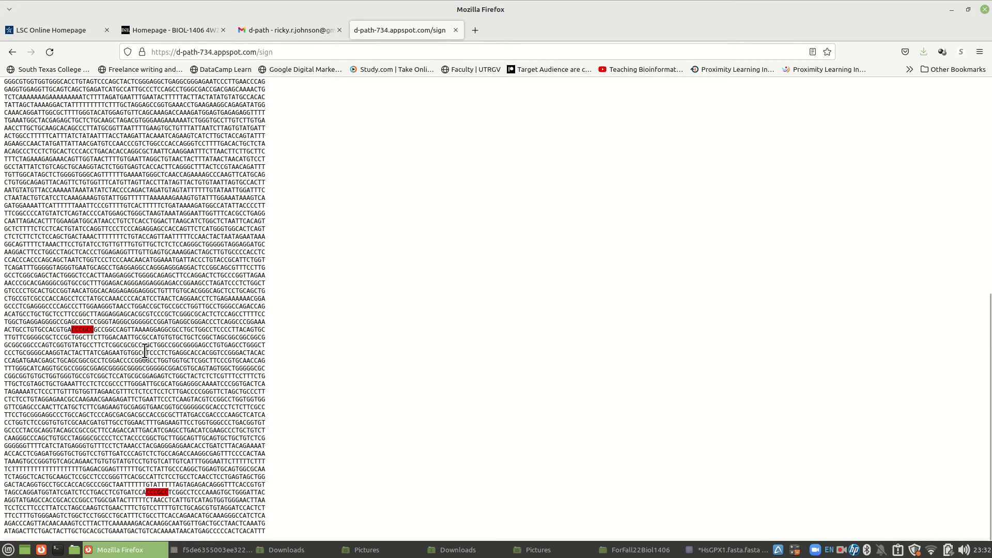
scroll(145, 351, up, 12)
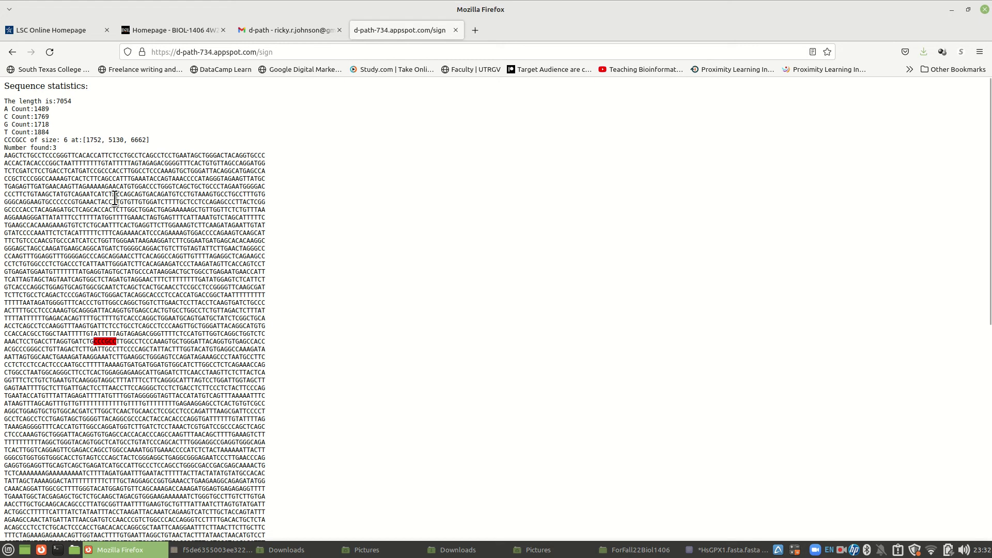
Replace the CCCGCC motif with ATG and rerun the search, giving 96 matches from position 138
click(10, 53)
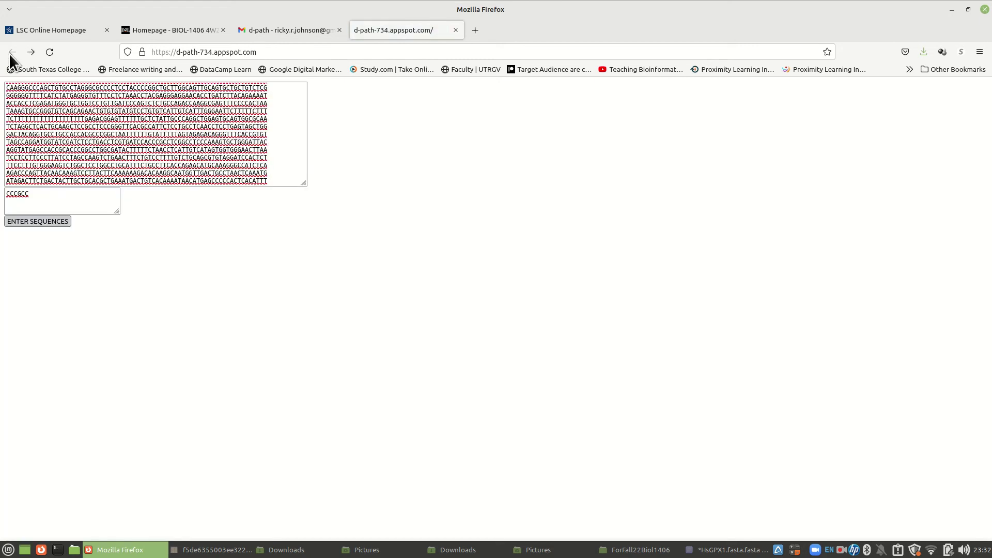
click(36, 200)
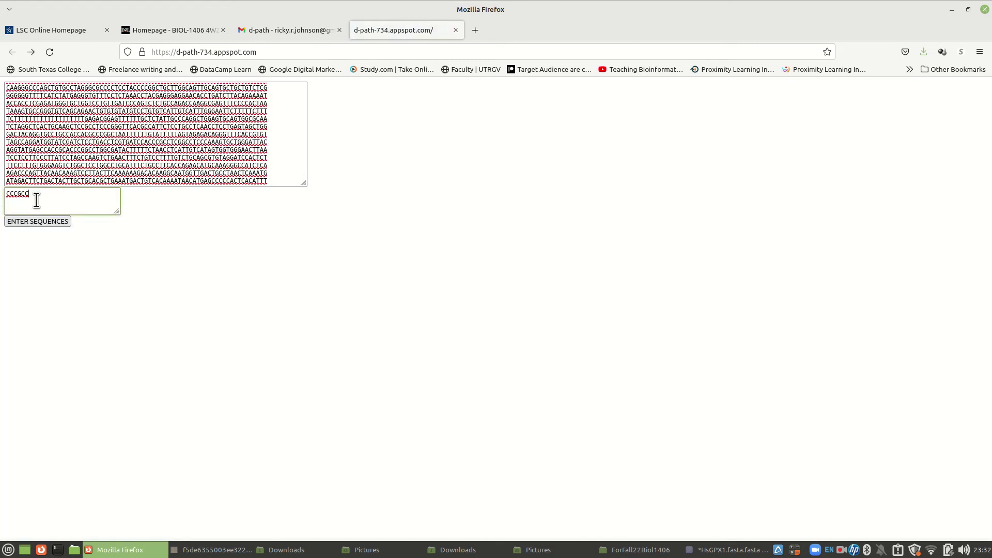
key(BackSpace)
key(BackSpace)
key(BackSpace)
key(BackSpace)
key(BackSpace)
key(BackSpace)
text(ATG)
click(26, 221)
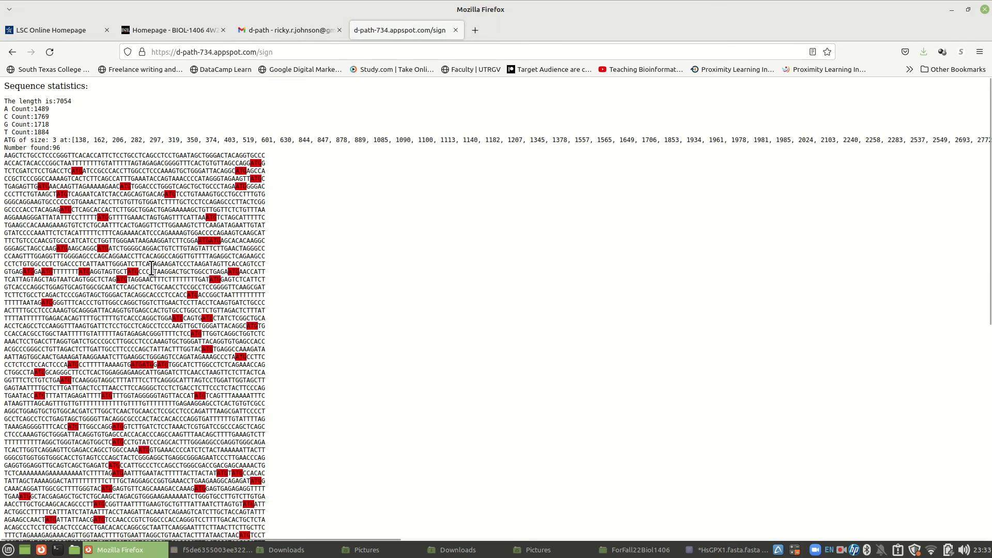
scroll(112, 332, down, 5)
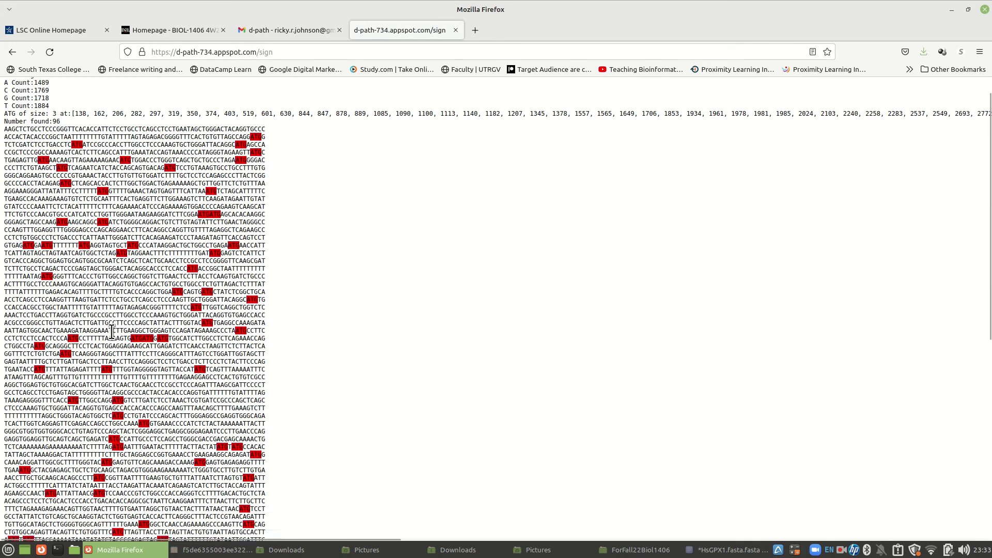
scroll(111, 332, up, 5)
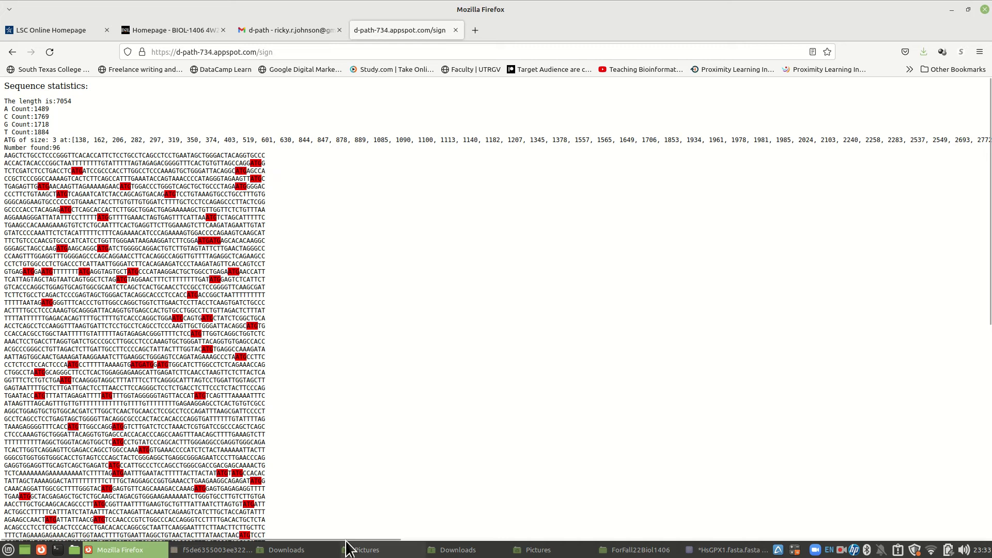
drag(345, 539, 867, 539)
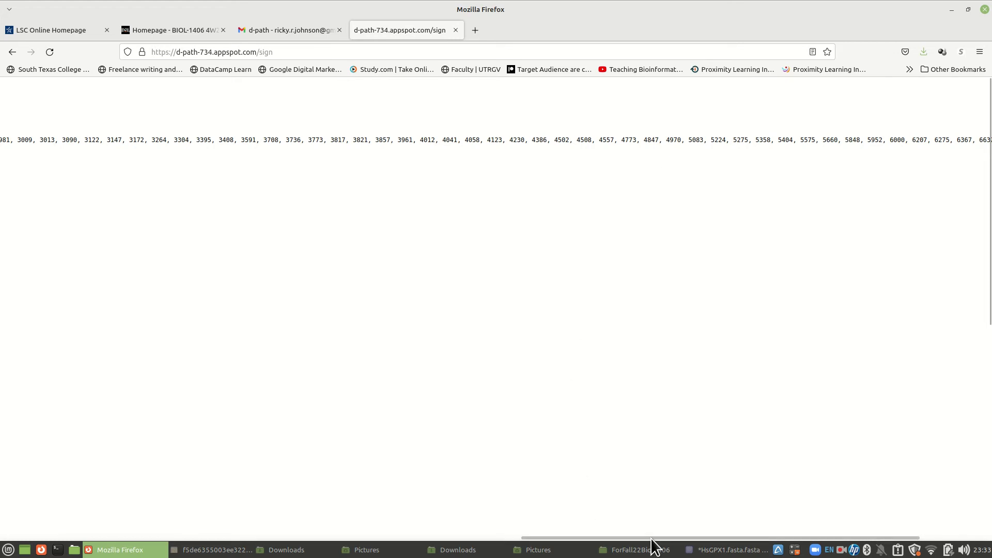
drag(652, 539, 763, 544)
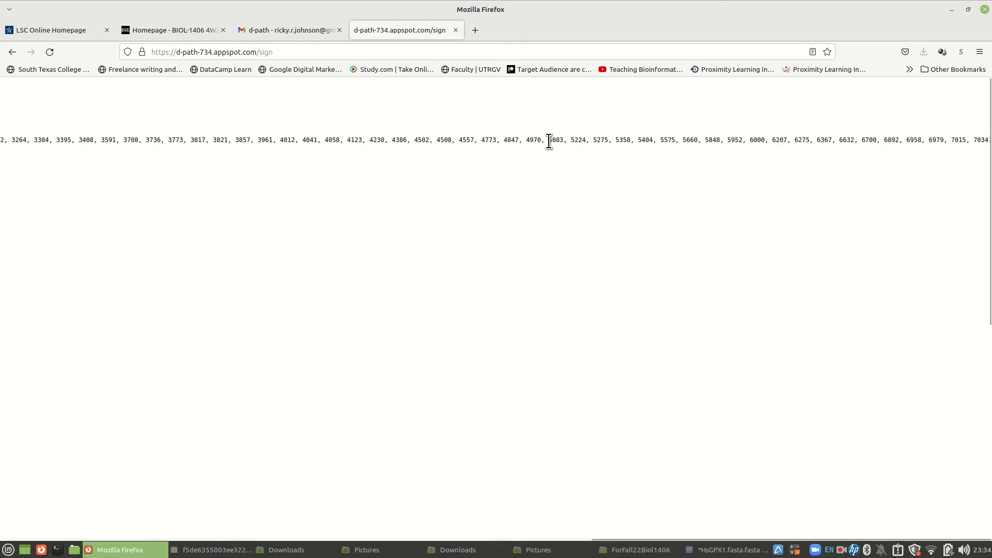
drag(549, 141, 708, 142)
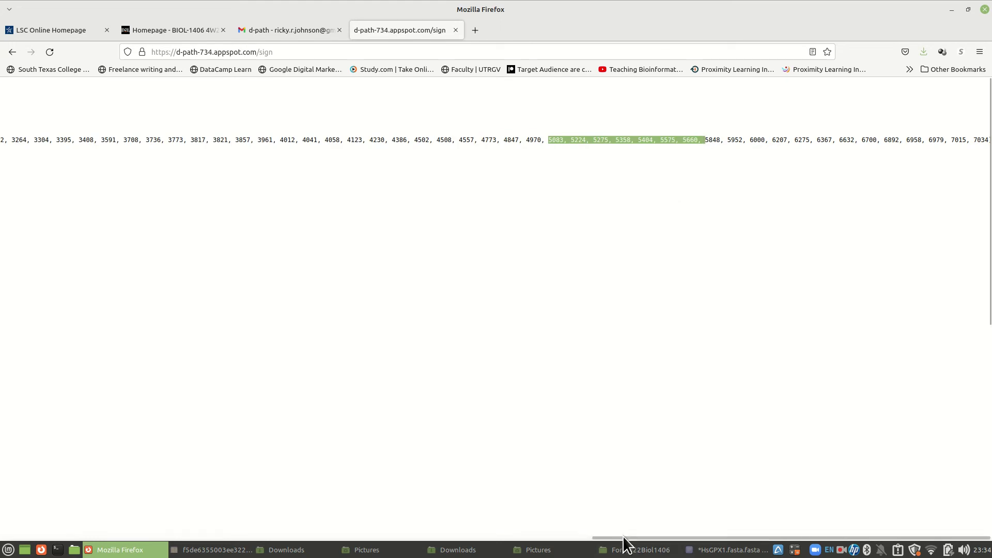
drag(624, 539, 7, 534)
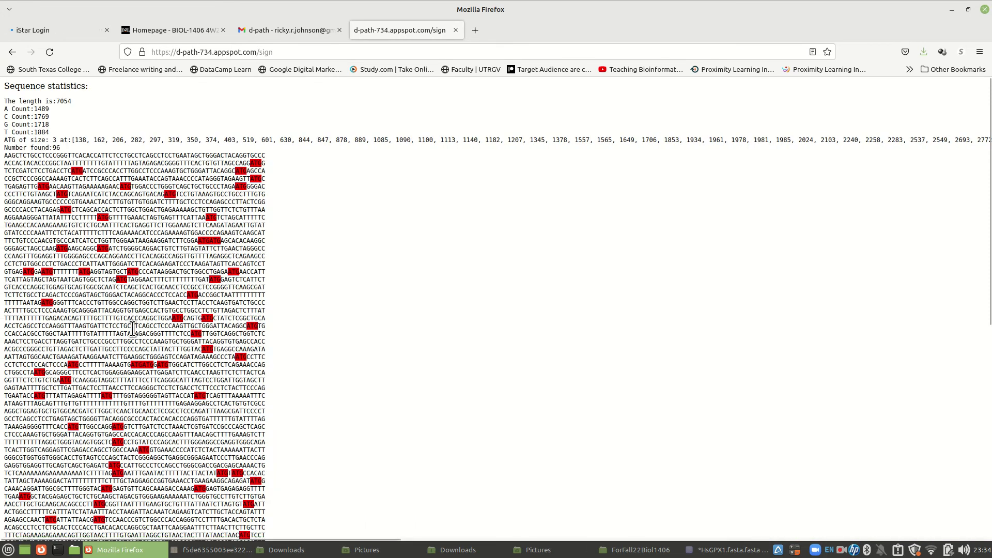
scroll(133, 328, down, 10)
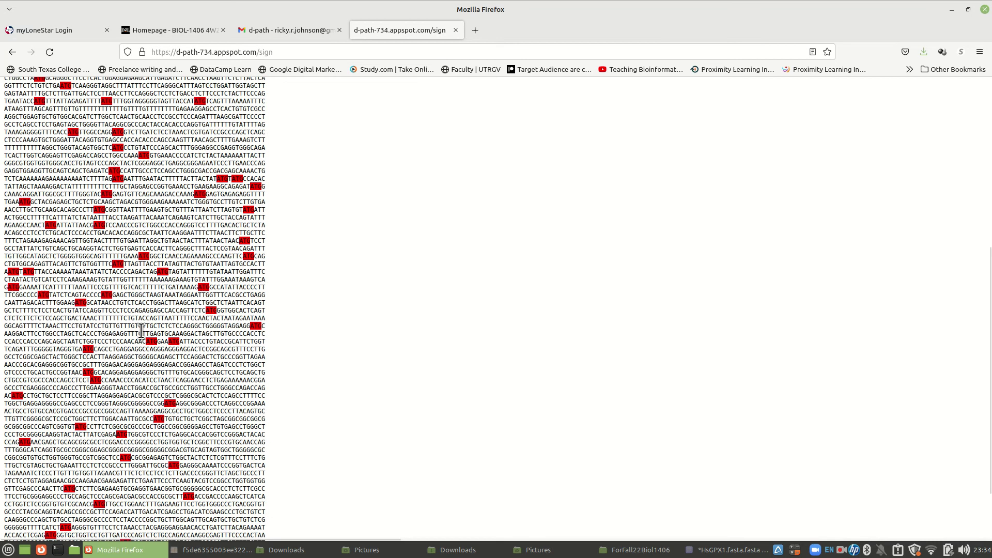
scroll(141, 330, down, 3)
scroll(141, 331, up, 13)
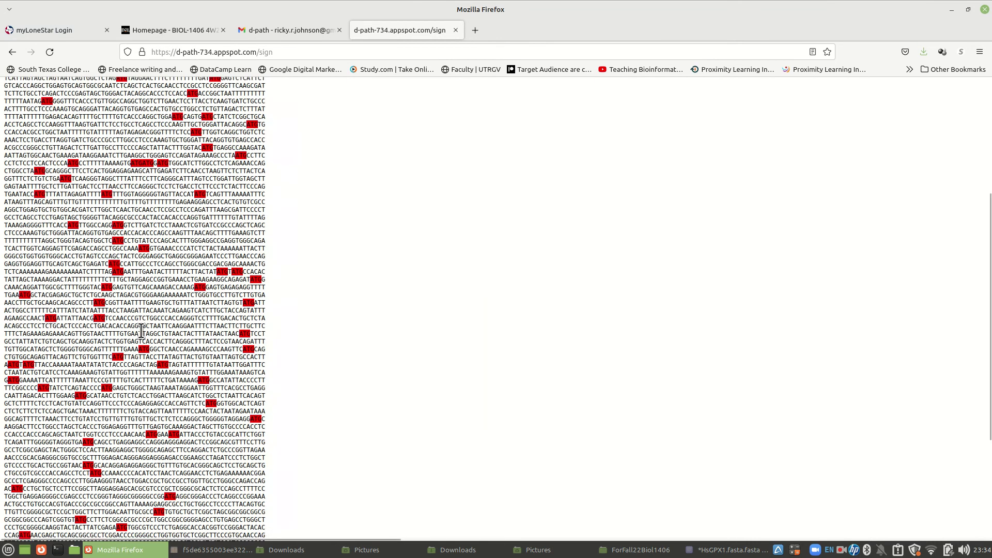
scroll(141, 330, down, 13)
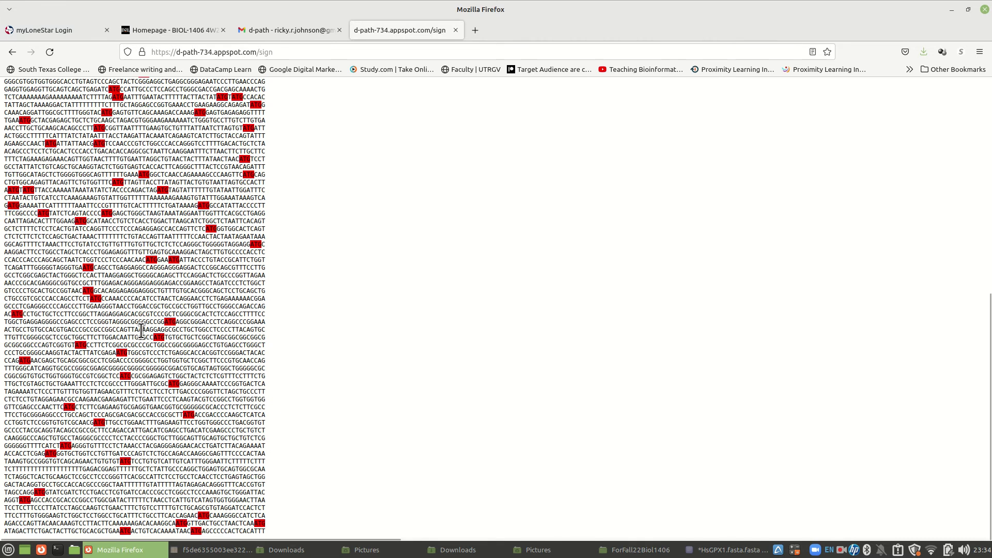
scroll(141, 330, up, 13)
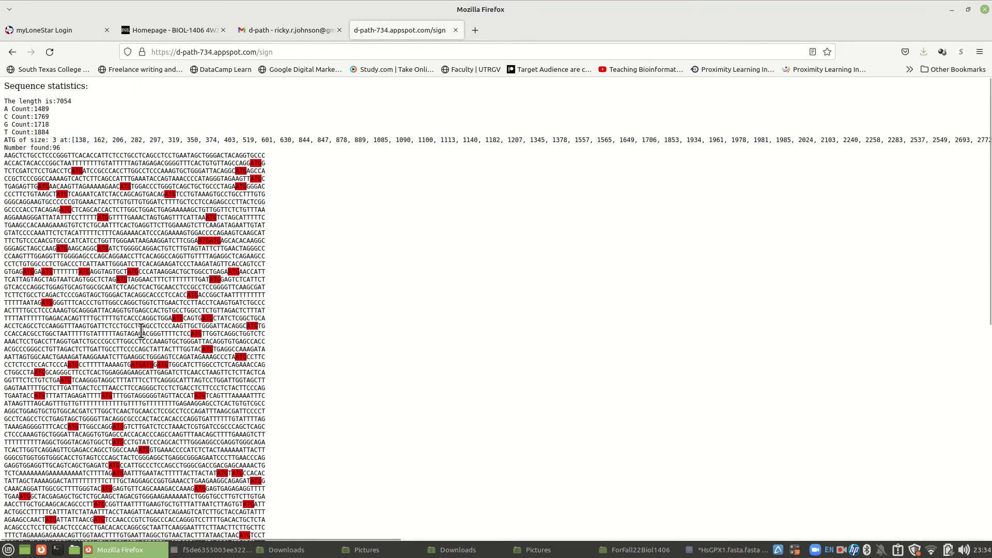
Change the motif from ATG to CG and resubmit, yielding 189 matches starting at 13
click(12, 54)
click(21, 197)
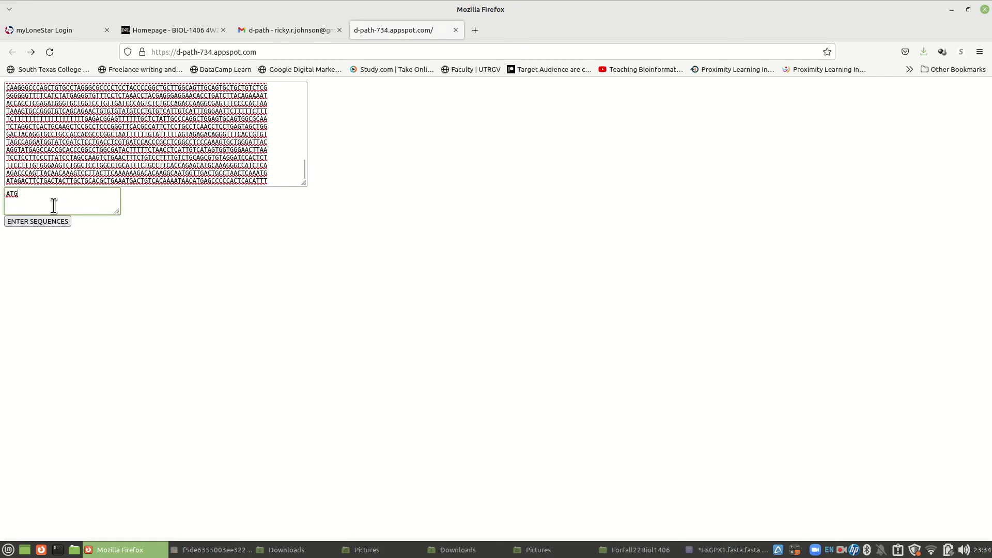
key(BackSpace)
key(BackSpace)
key(BackSpace)
text(CG)
click(32, 221)
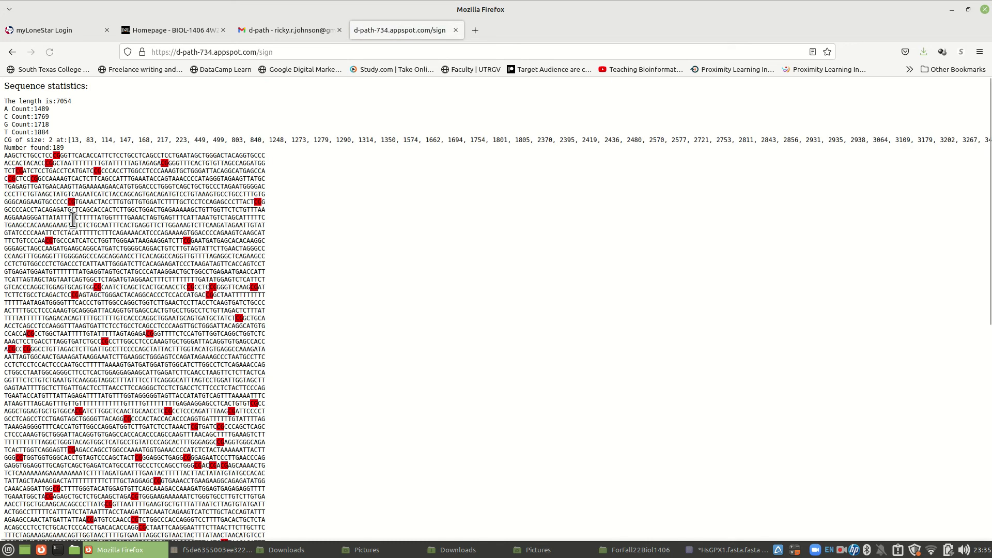
scroll(116, 203, down, 3)
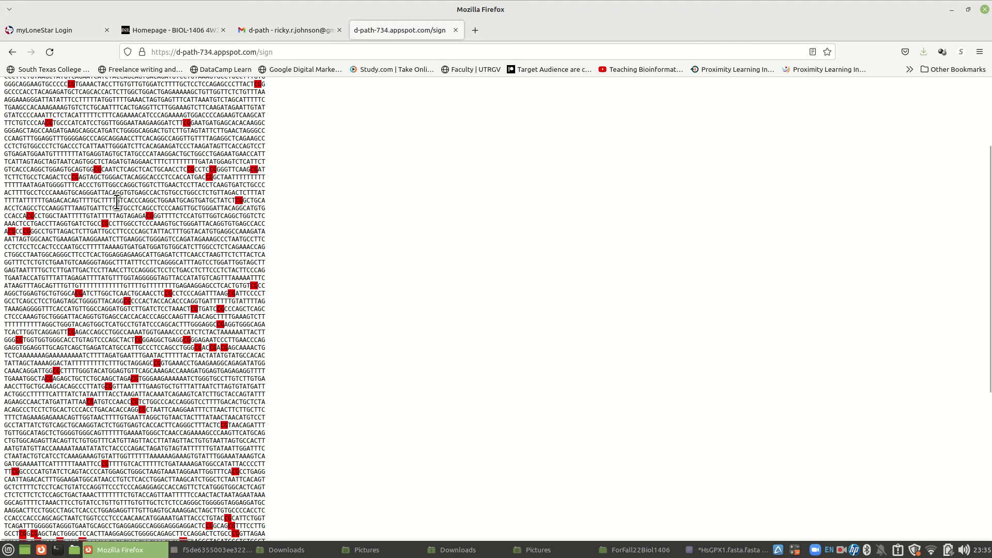
scroll(116, 202, up, 3)
scroll(149, 401, down, 1)
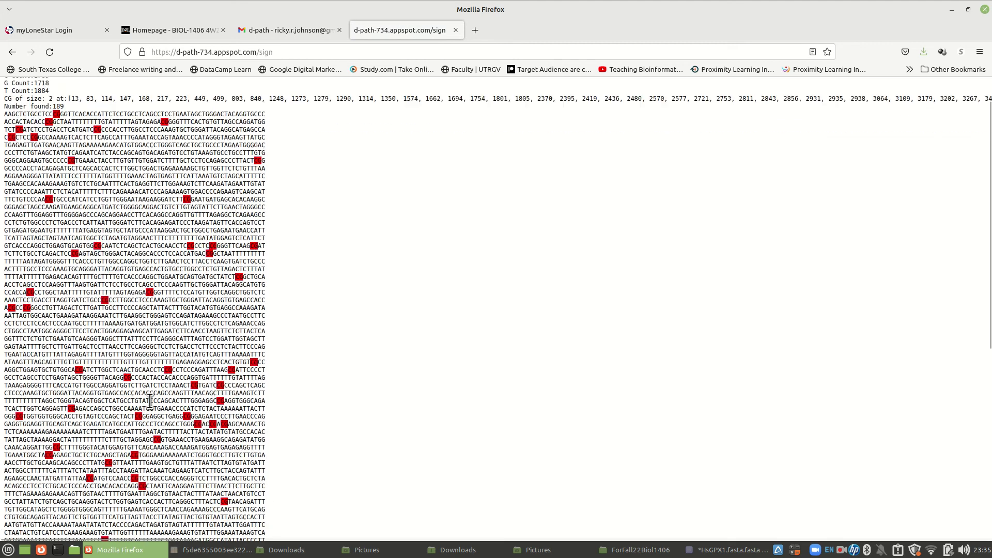
scroll(150, 401, down, 2)
scroll(96, 341, down, 3)
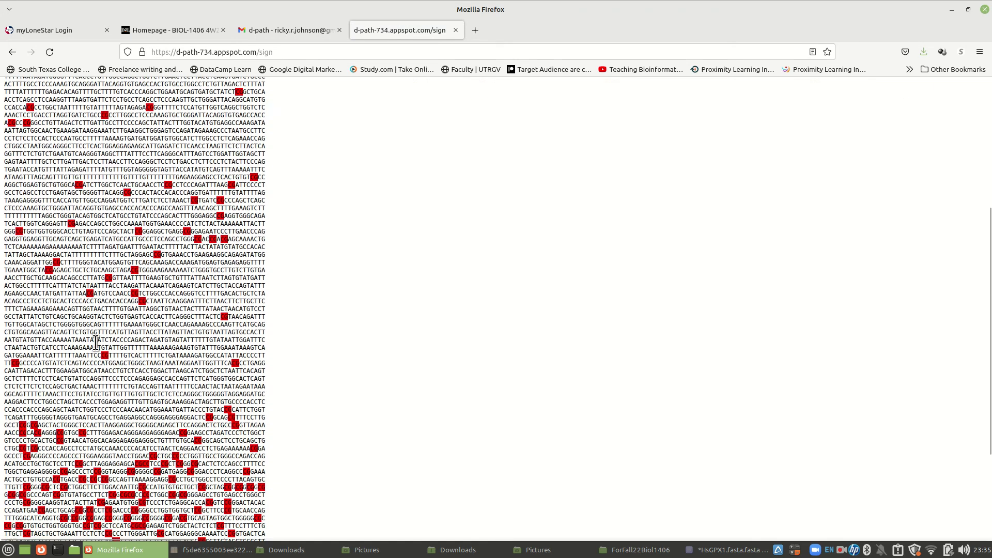
scroll(96, 342, down, 4)
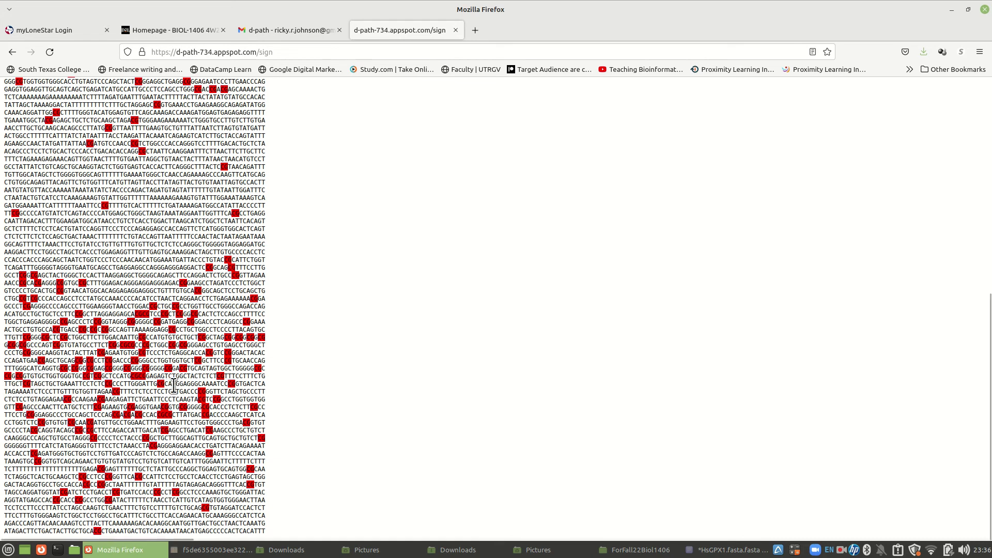
scroll(175, 385, up, 2)
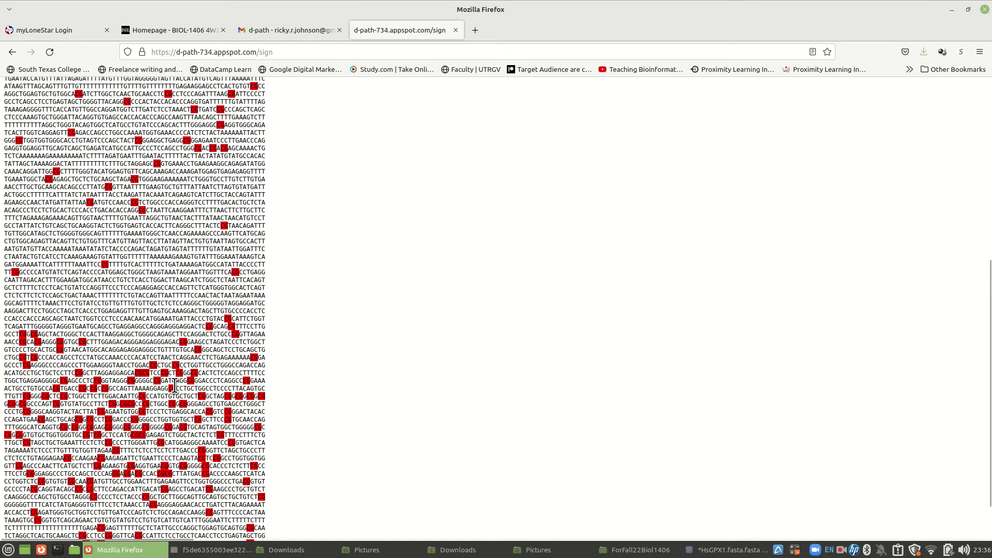
scroll(174, 384, down, 2)
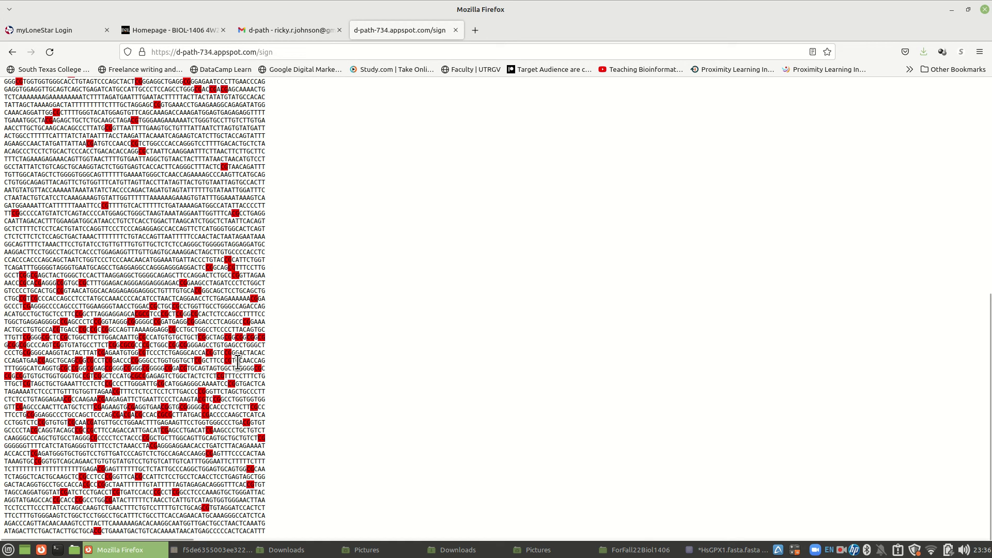
scroll(109, 347, up, 10)
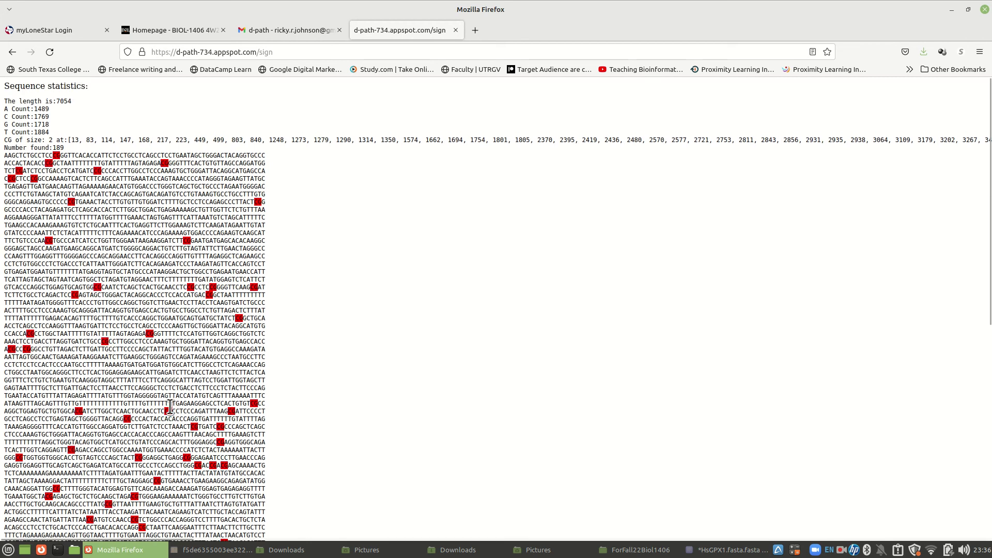
scroll(145, 389, down, 2)
scroll(145, 389, up, 2)
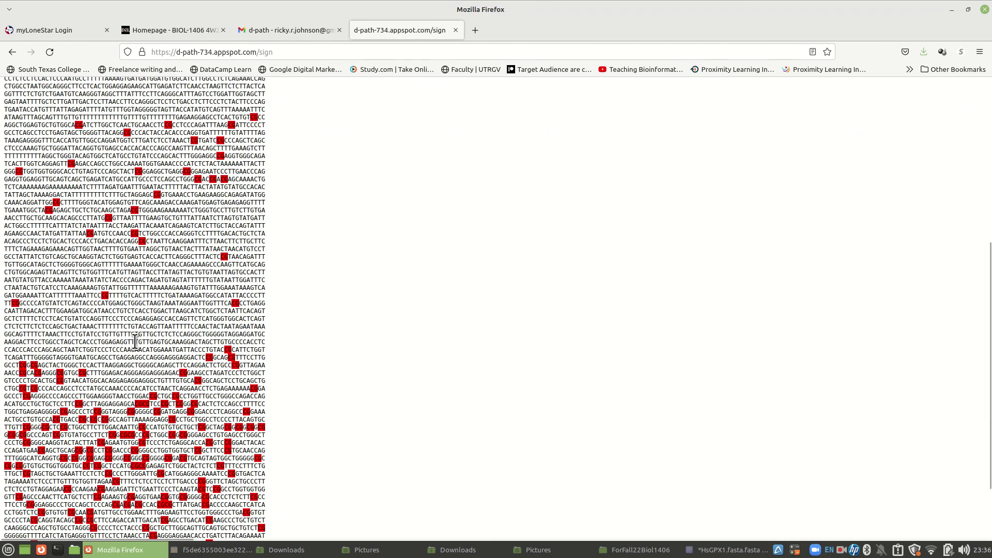
scroll(134, 341, down, 3)
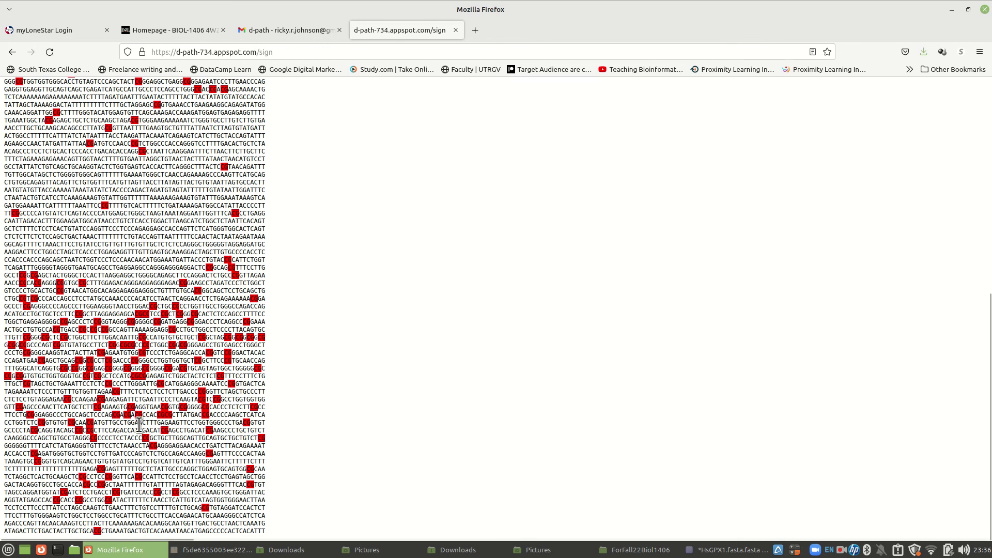
scroll(117, 398, up, 12)
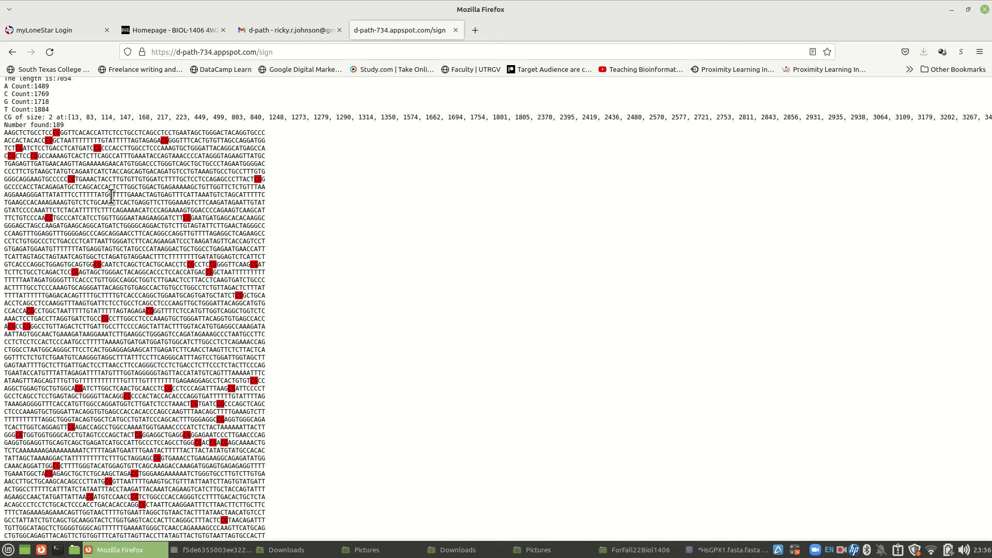
scroll(92, 290, down, 12)
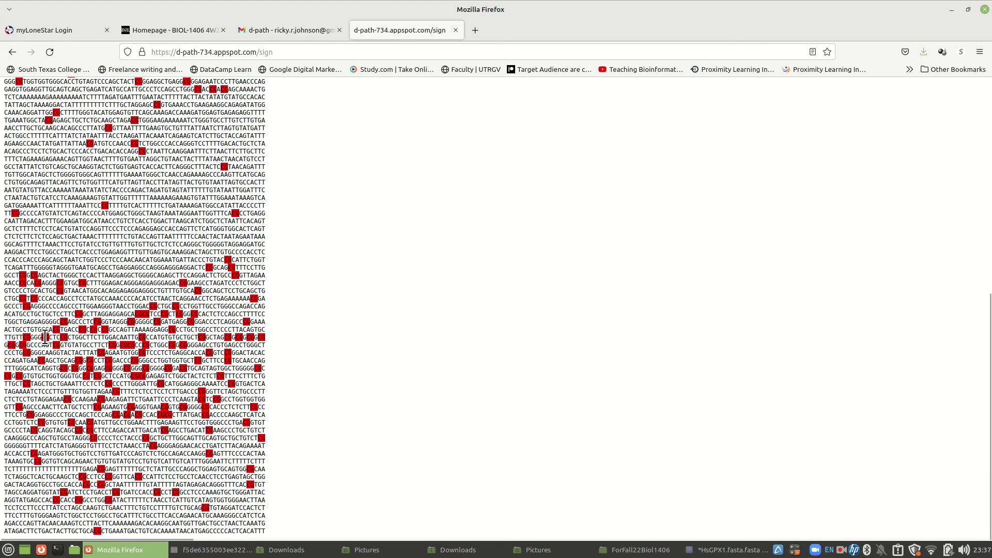
scroll(46, 337, up, 7)
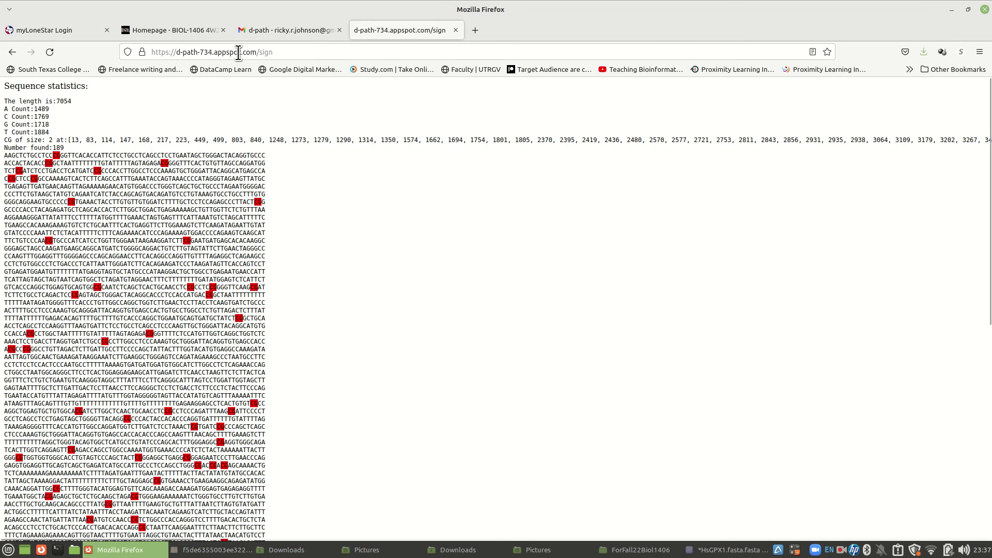
drag(261, 52, 174, 51)
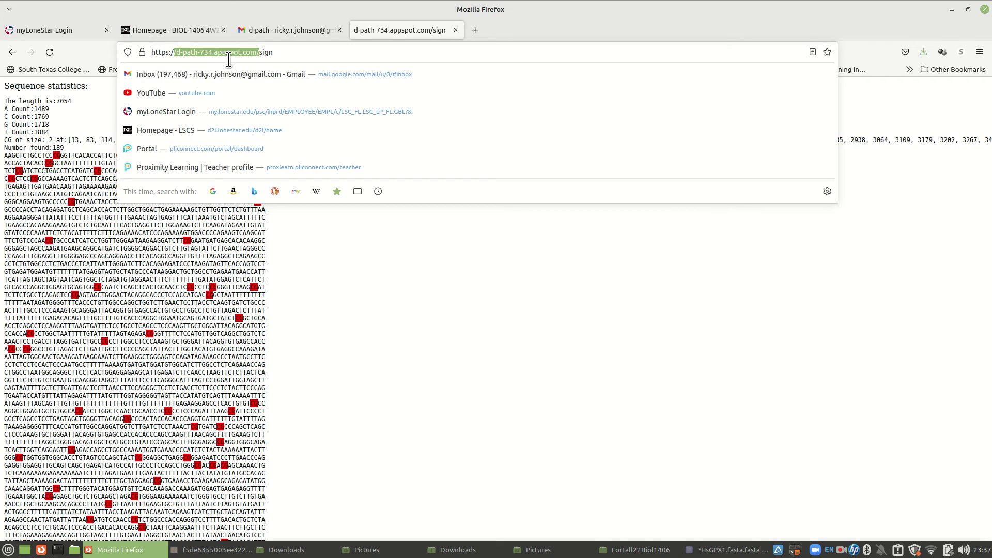
click(298, 359)
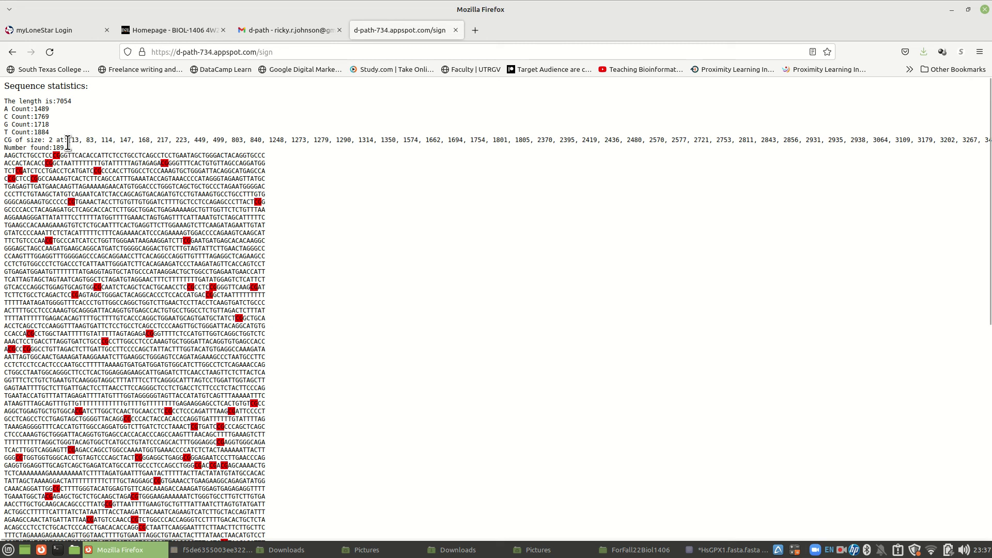
scroll(138, 282, down, 10)
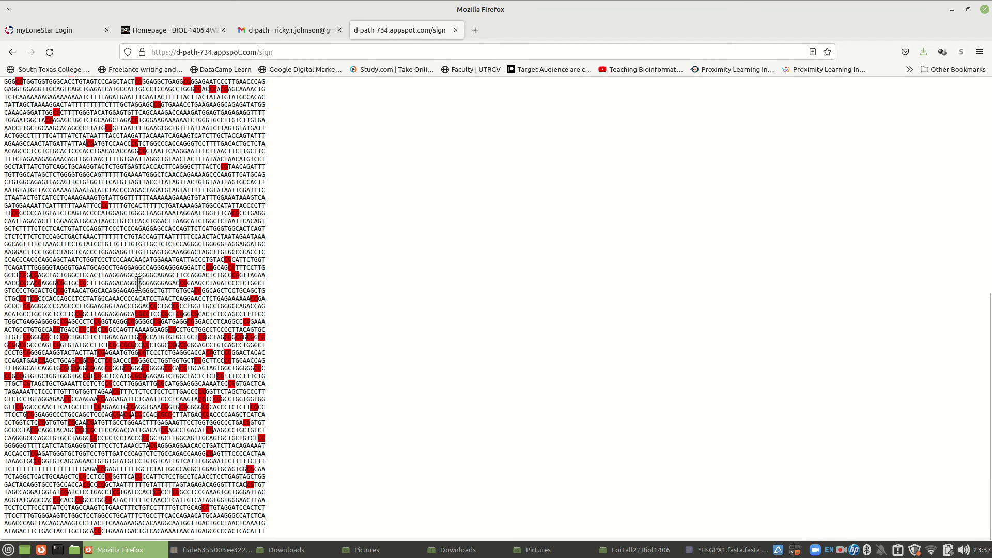
scroll(138, 283, up, 10)
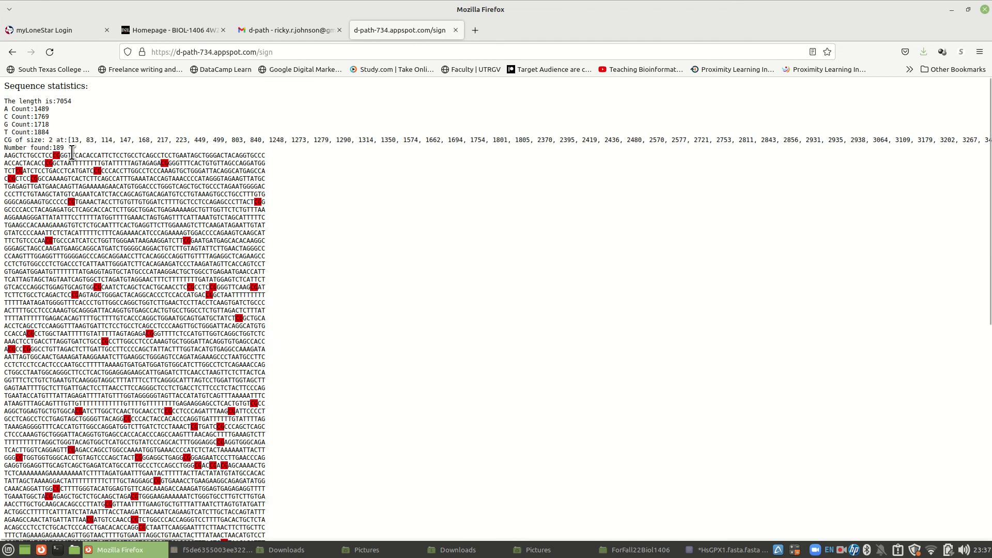
scroll(107, 306, down, 5)
scroll(107, 306, up, 5)
scroll(132, 281, down, 10)
scroll(132, 281, down, 3)
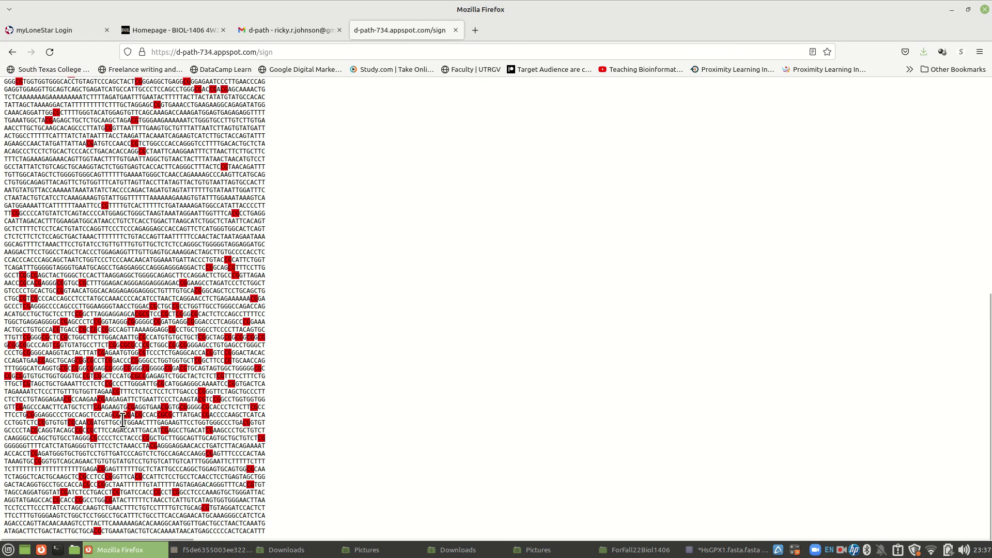
scroll(119, 420, up, 13)
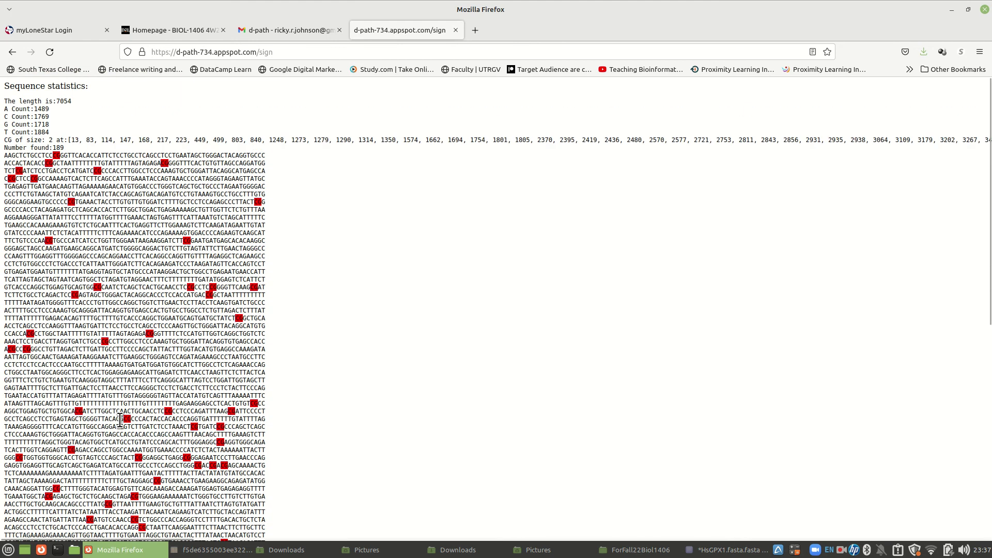
Swap the CG motif for TAATA and resubmit the GPX1 sequence
click(12, 51)
click(23, 195)
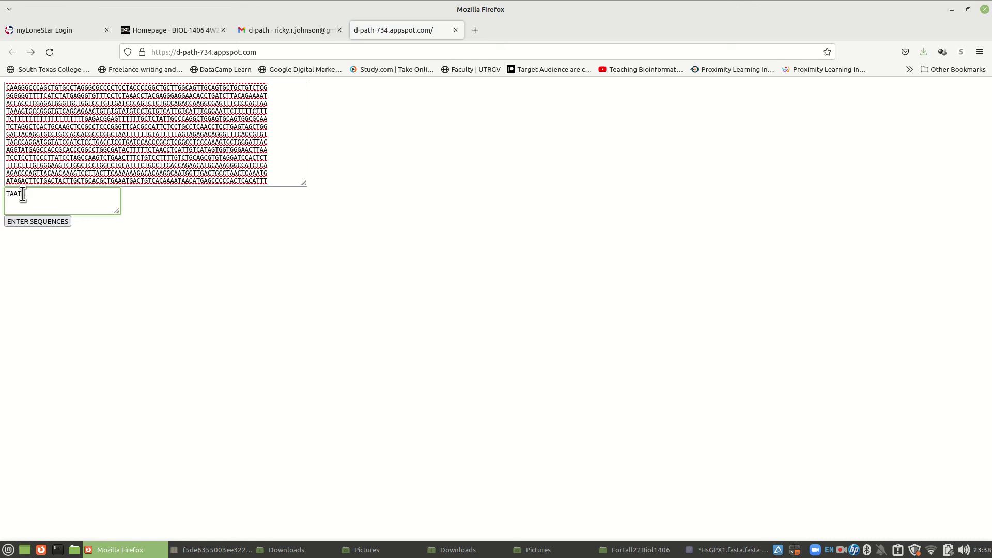
text(TAATA)
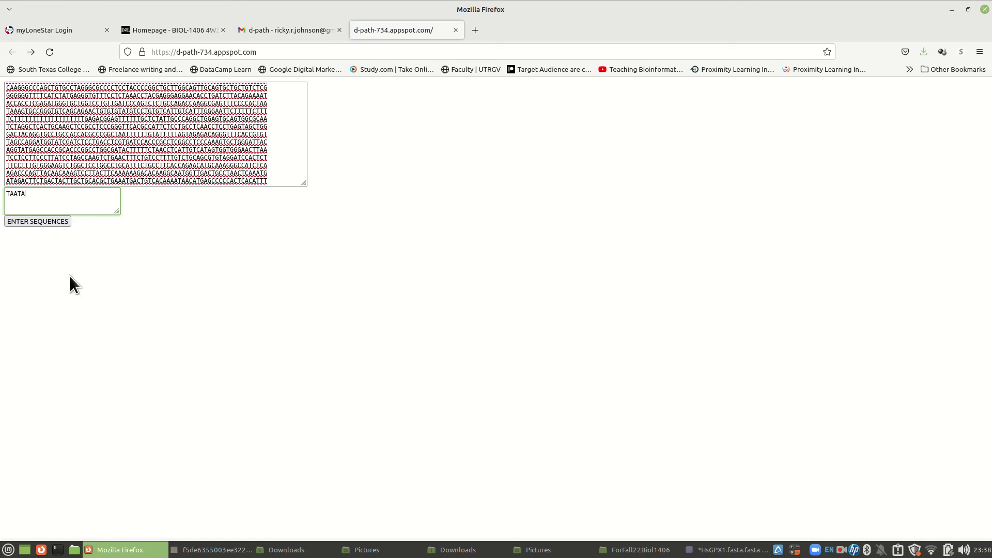
click(37, 221)
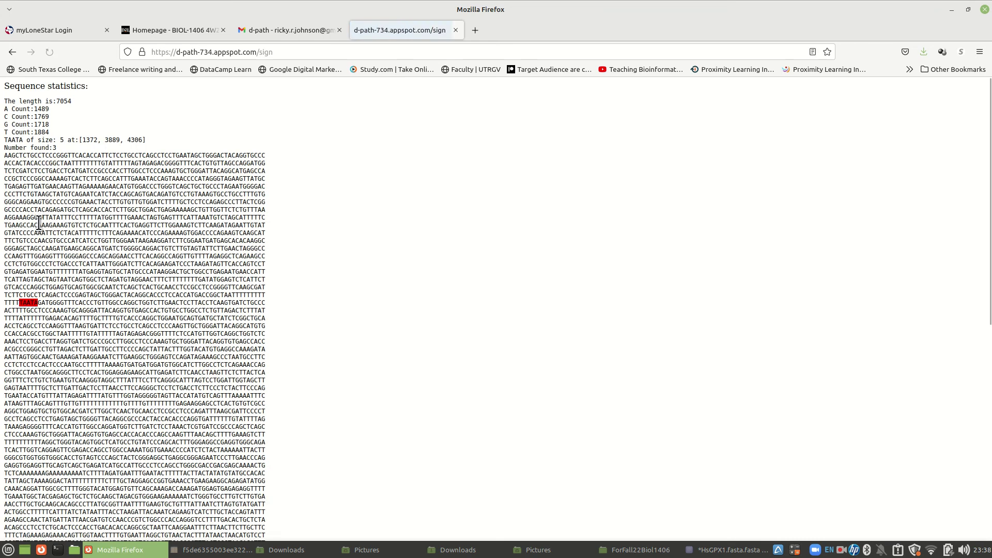
Scroll through the results to inspect the three red TAATA matches
scroll(128, 312, down, 10)
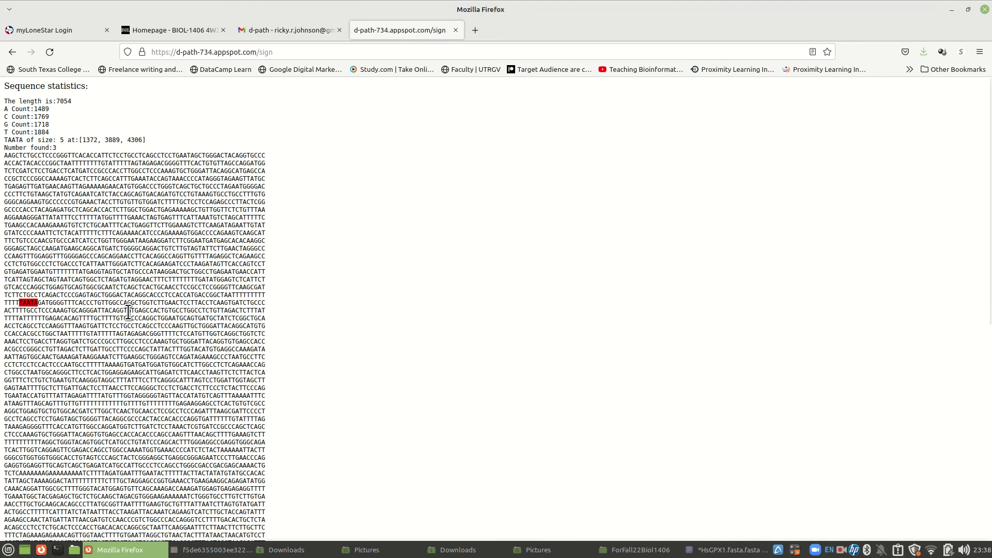
scroll(128, 312, up, 10)
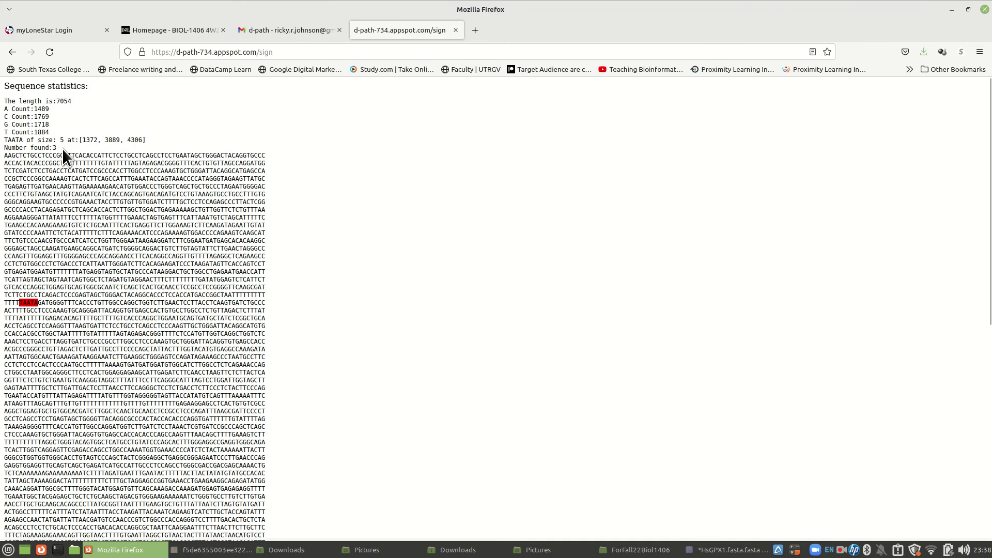
scroll(77, 341, down, 3)
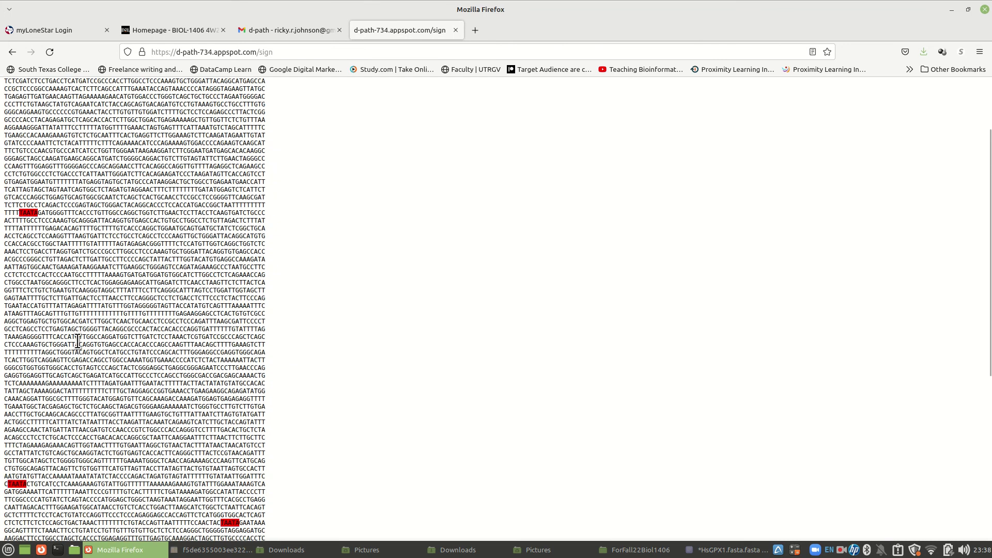
scroll(62, 393, up, 3)
scroll(45, 450, down, 8)
scroll(45, 450, up, 8)
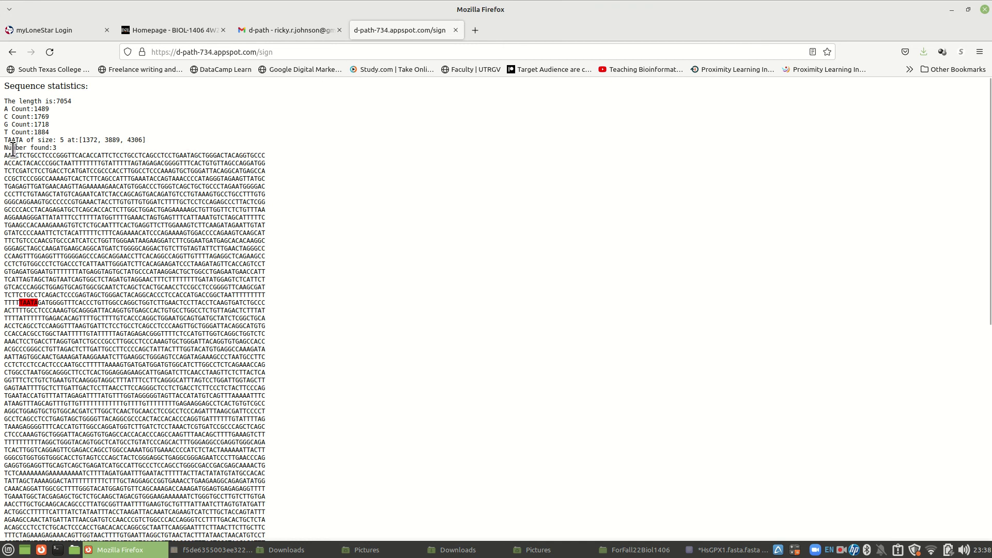
scroll(58, 321, down, 10)
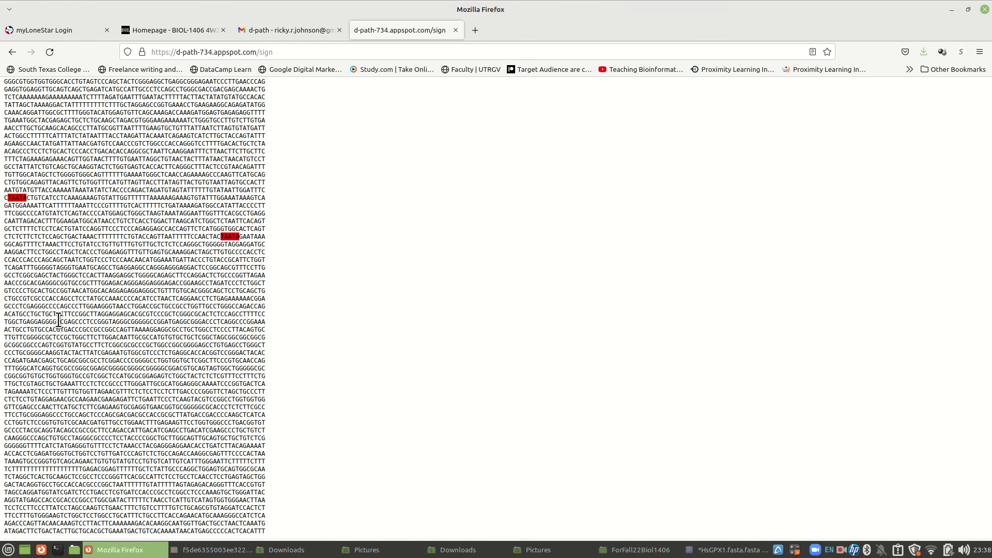
scroll(58, 320, up, 10)
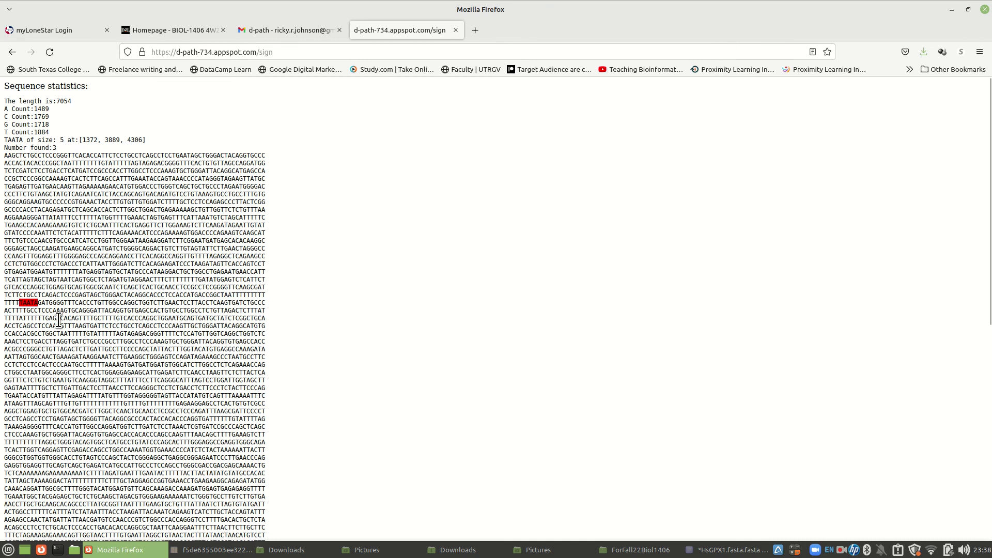
scroll(59, 320, down, 1)
scroll(58, 320, up, 1)
Check the HsGPX1.fasta.fasta header in Xed, then go back to the TAATA results
click(730, 550)
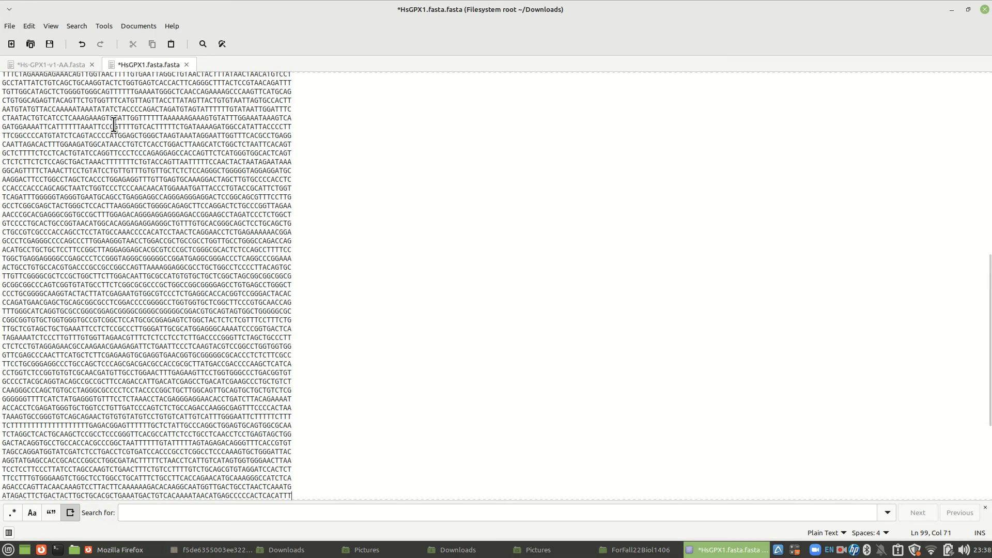
scroll(114, 124, up, 10)
scroll(135, 141, down, 6)
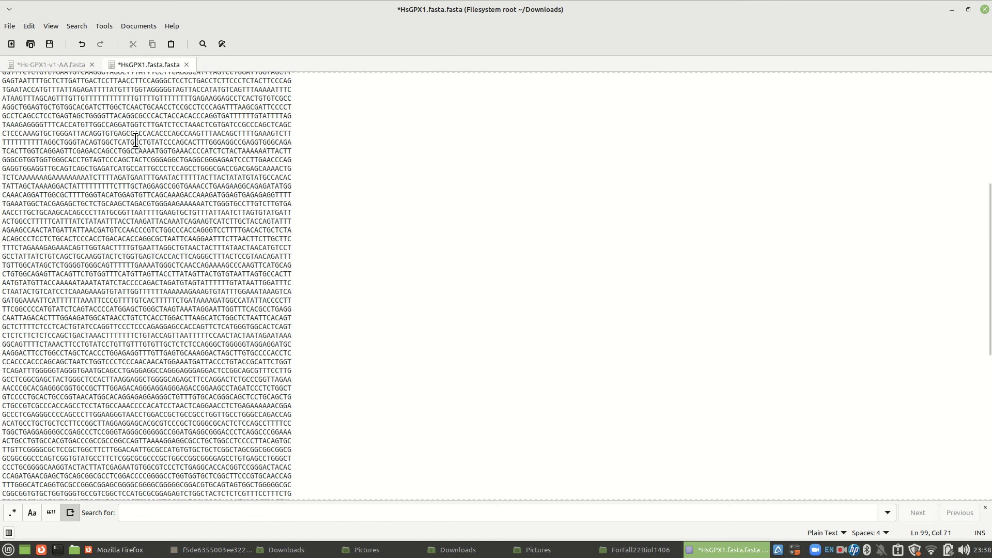
scroll(135, 140, up, 10)
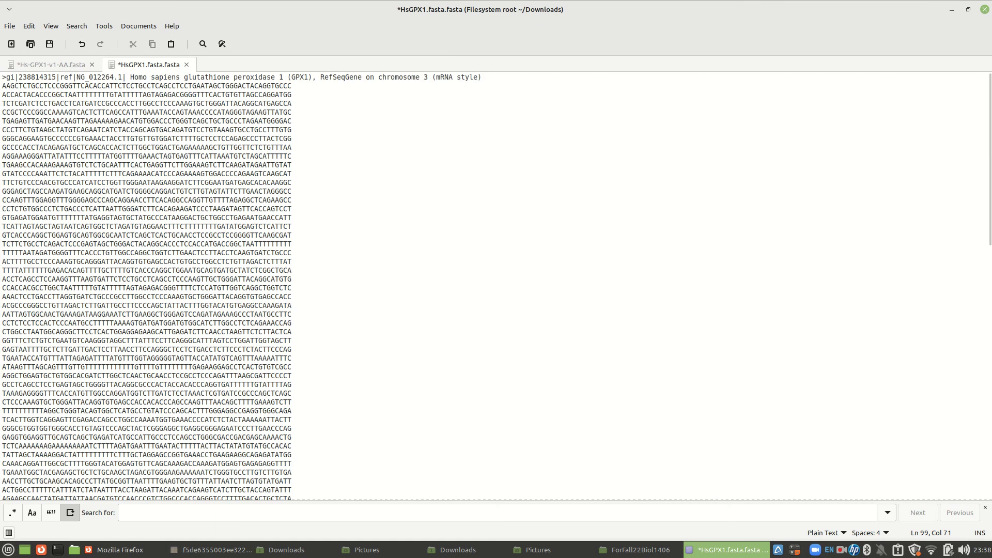
click(120, 549)
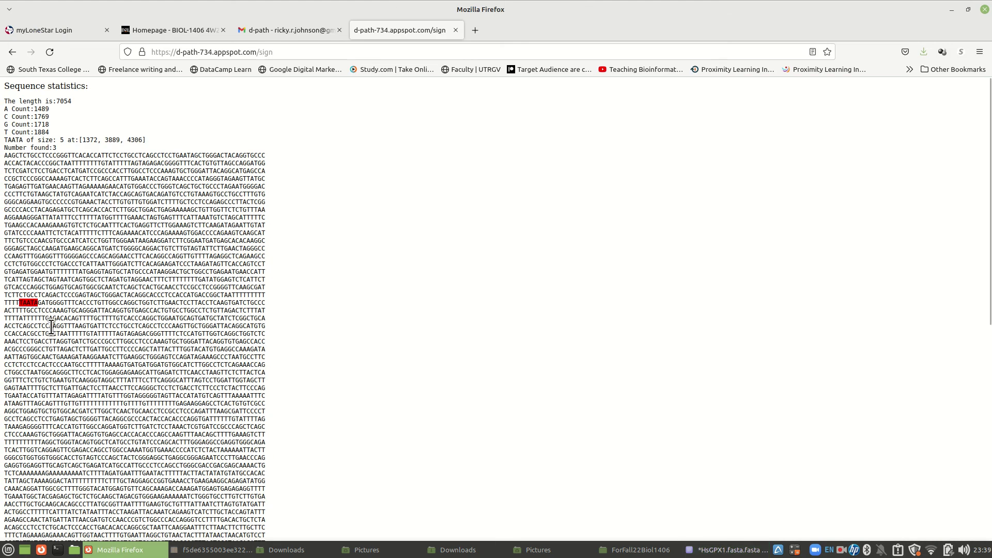
Replace TAATA with ATTAT, resubmit, and review matches at 585, 3398 and 3604
click(8, 51)
click(30, 197)
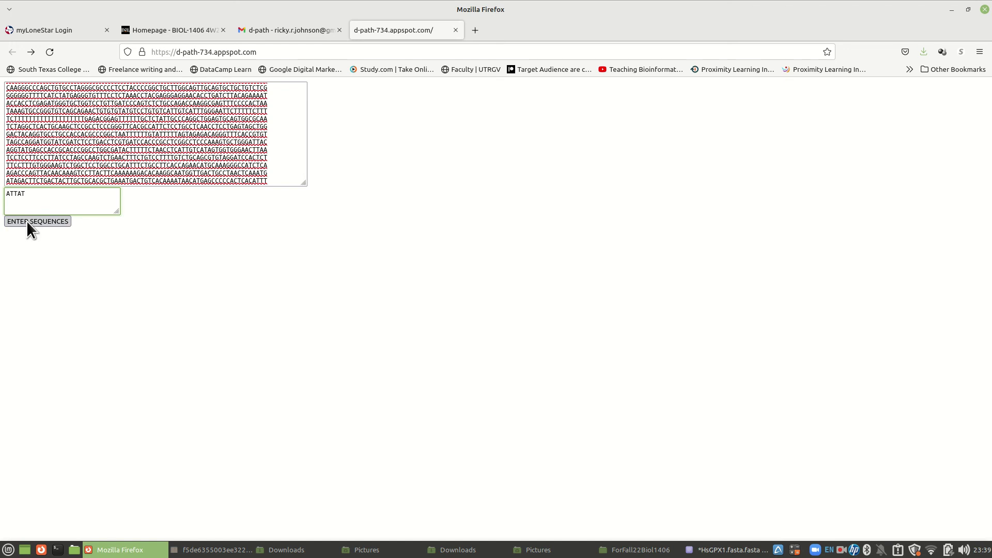
click(26, 222)
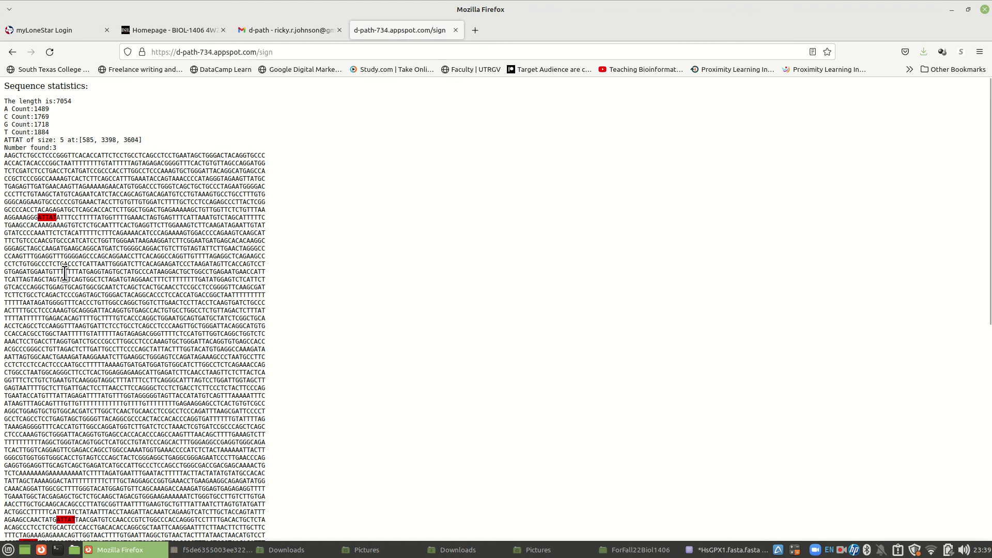
scroll(65, 273, down, 7)
scroll(65, 280, up, 1)
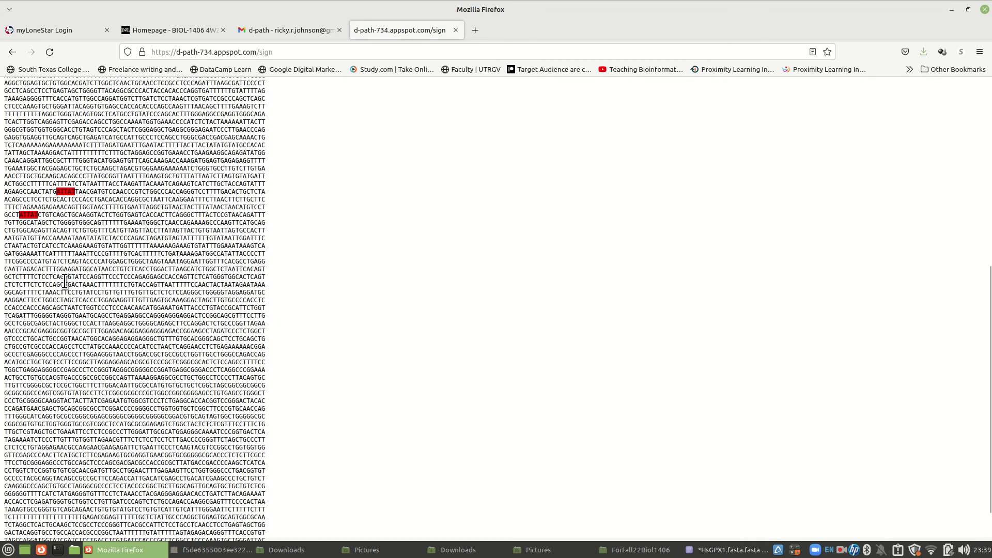
scroll(65, 281, up, 7)
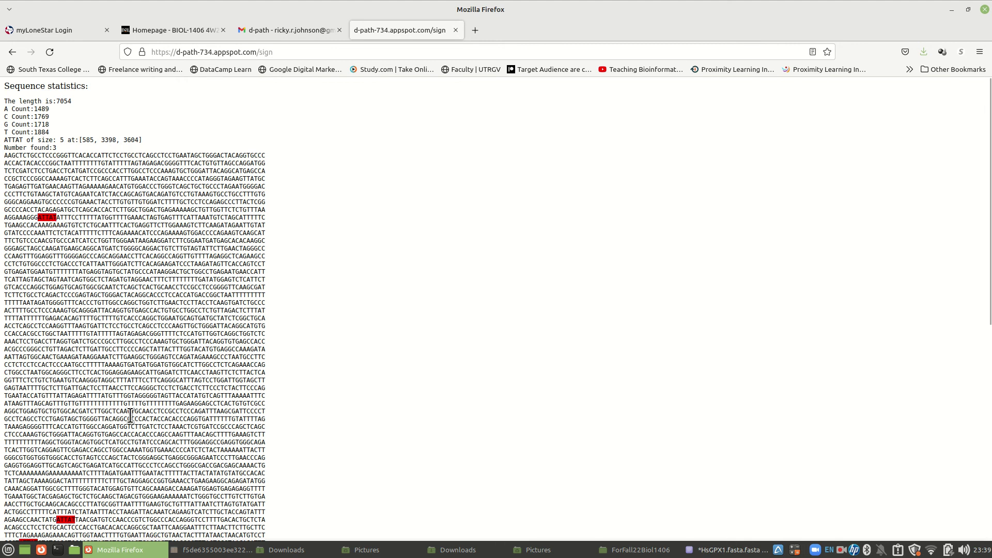
scroll(131, 416, down, 3)
scroll(130, 415, up, 3)
Switch to HsGPX1.fasta.fasta and select '3 (mRNA style)' at the end of its header
click(708, 551)
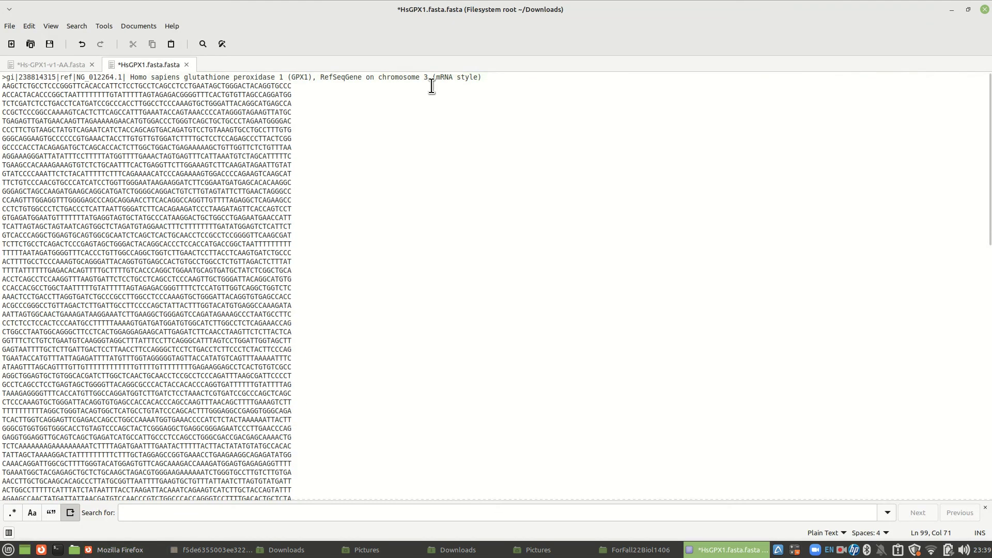
drag(482, 77, 419, 77)
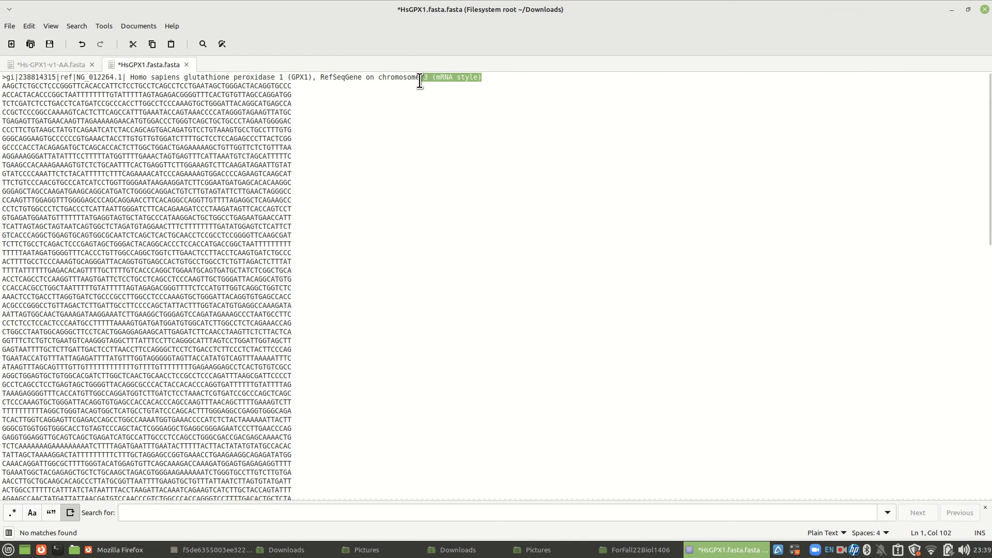